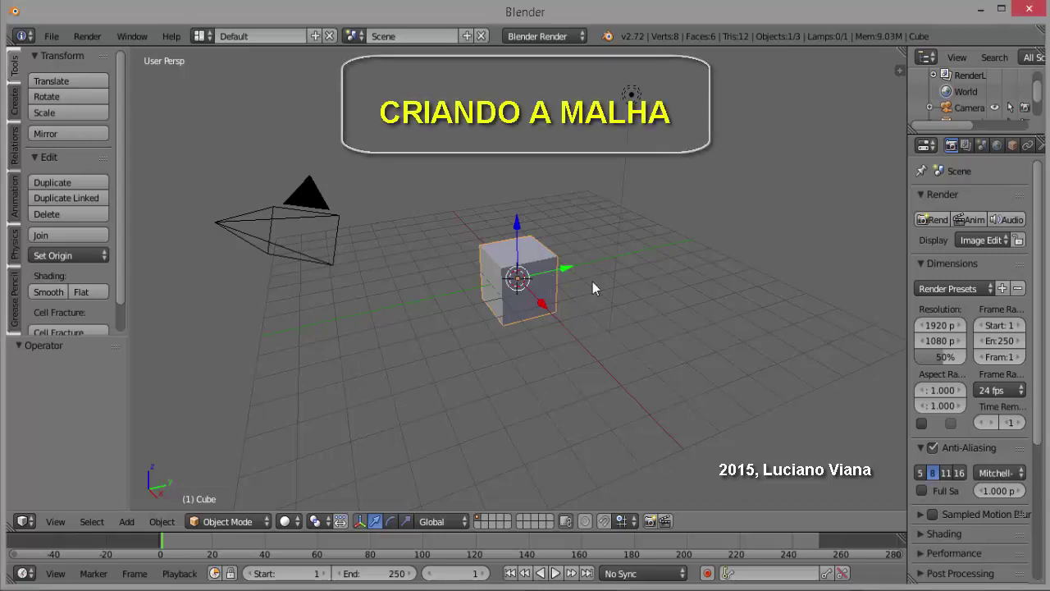
- Delete the default cube and add a plane scaled uniformly to 5.195
key("x")
left_click(666, 258)
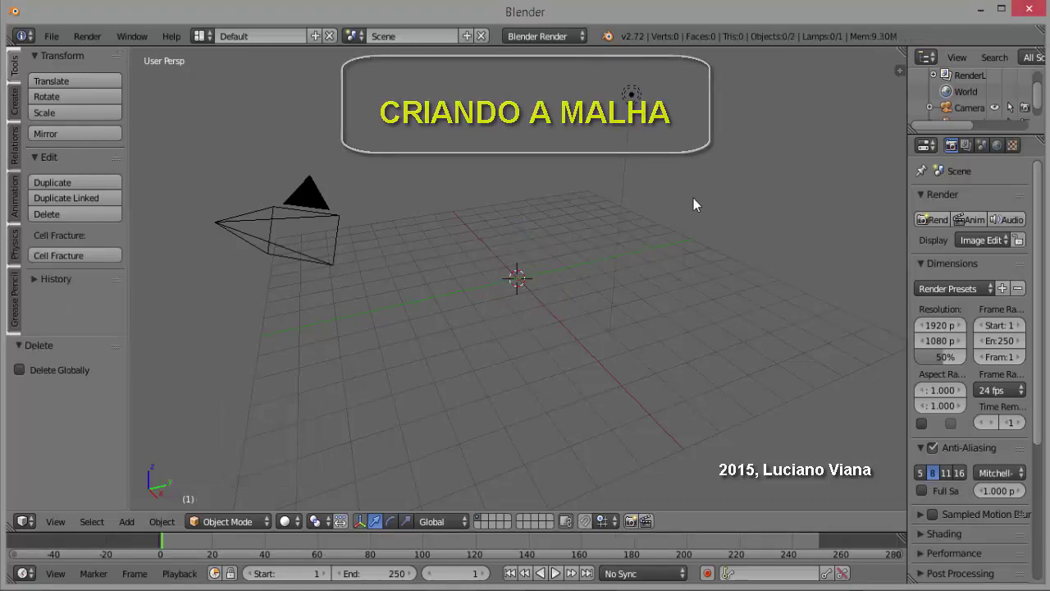
key("shift+a")
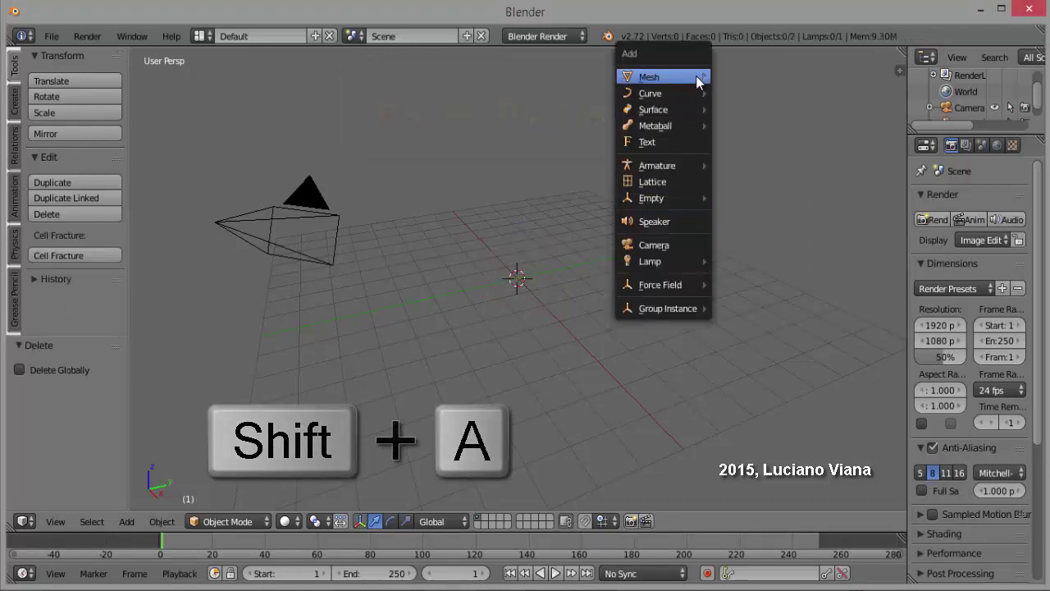
left_click(750, 77)
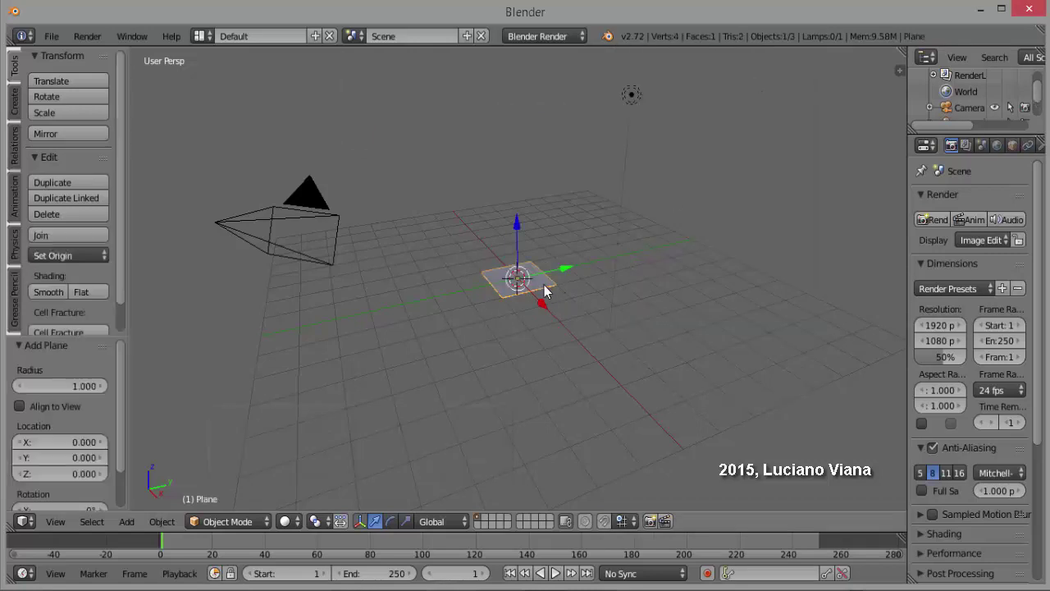
key("s")
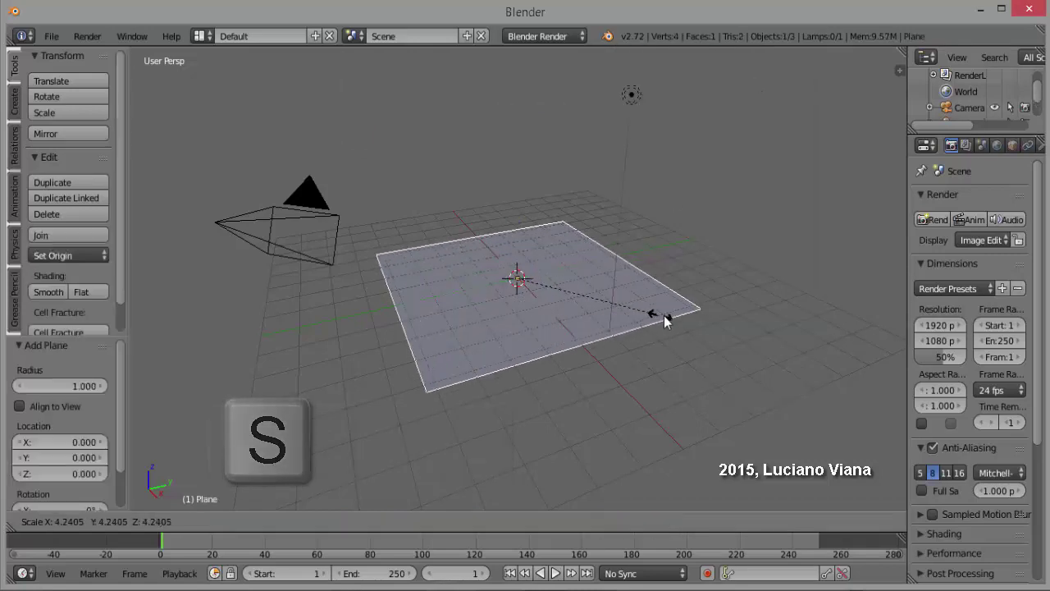
left_click(693, 319)
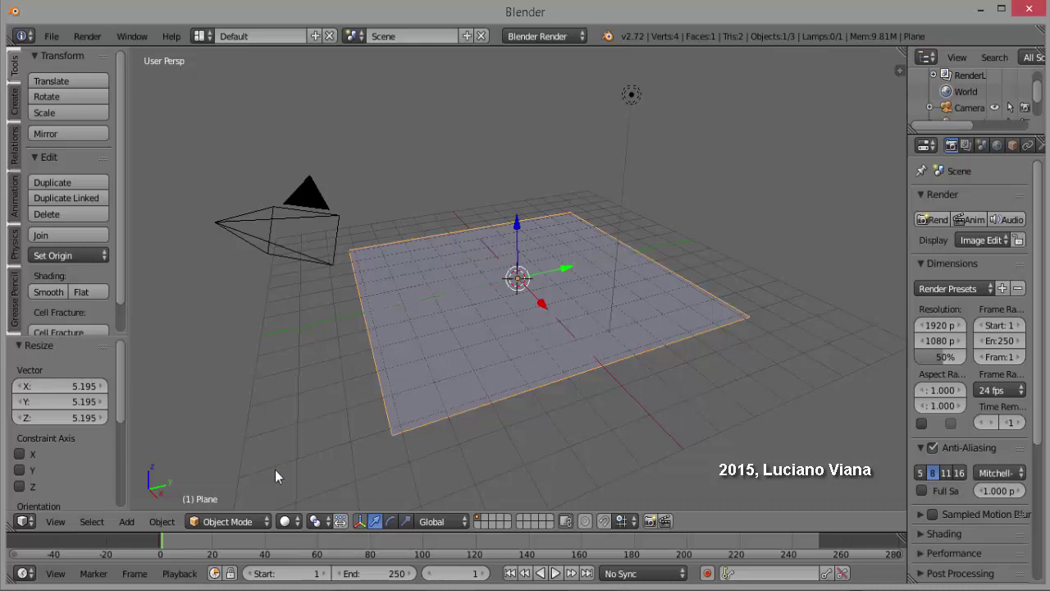
- In Edit Mode, subdivide the plane with 30 cuts into a 961-face grid
left_click(266, 523)
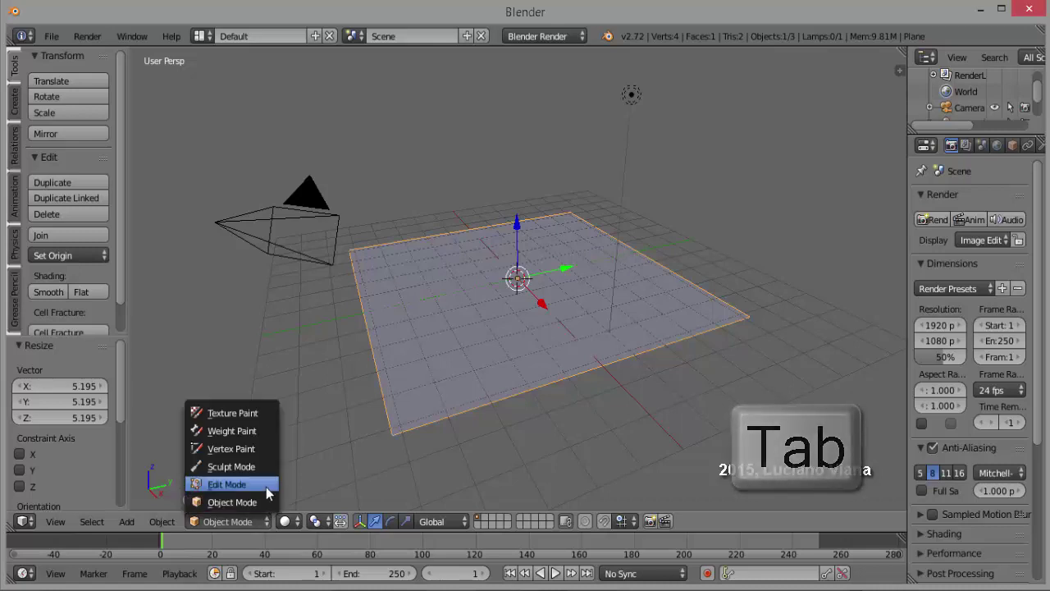
left_click(261, 485)
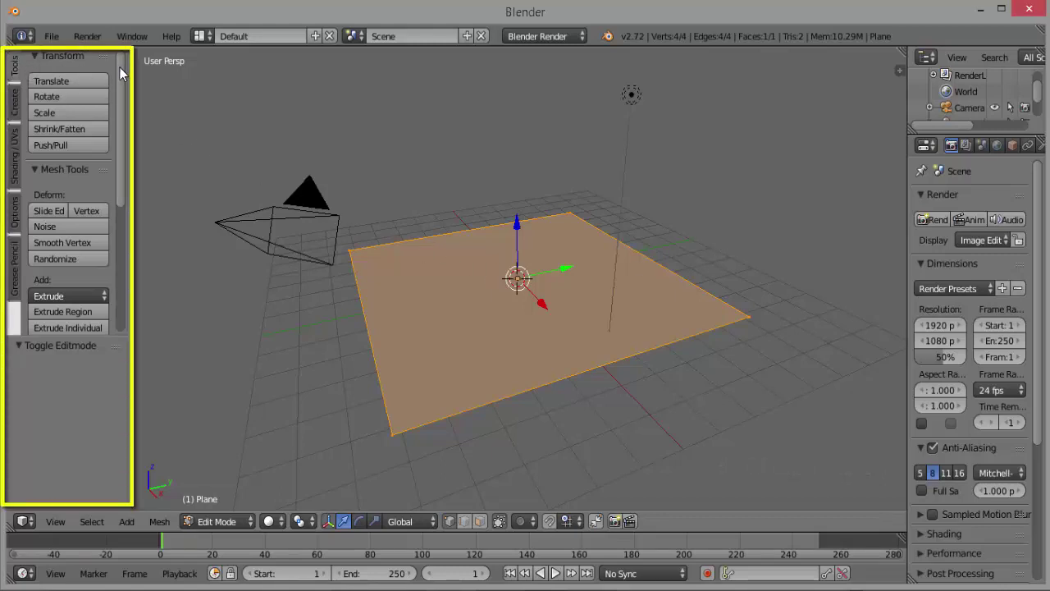
left_click_drag(119, 72, 120, 152)
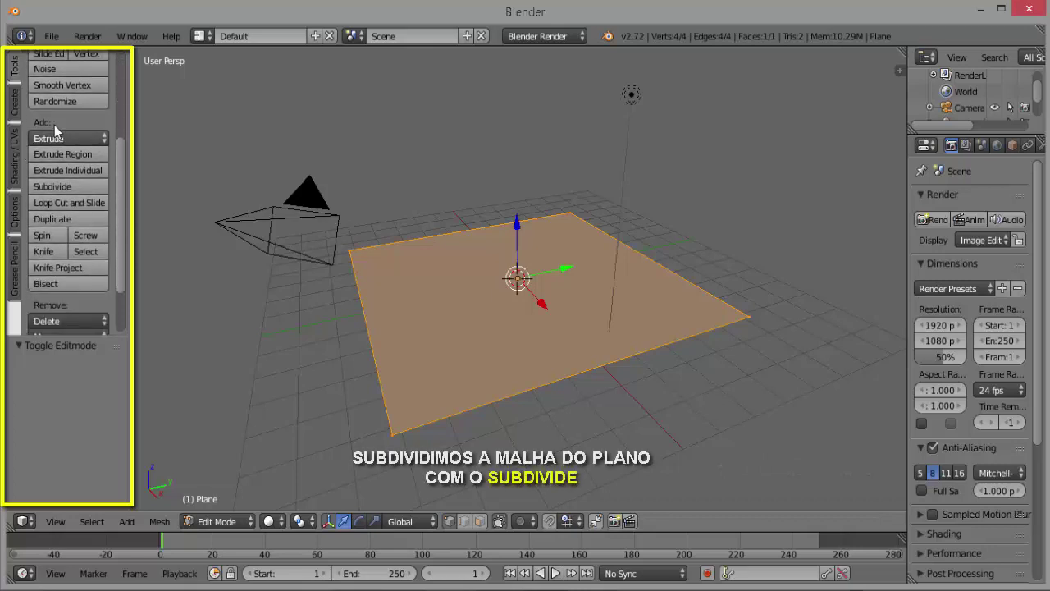
left_click(58, 188)
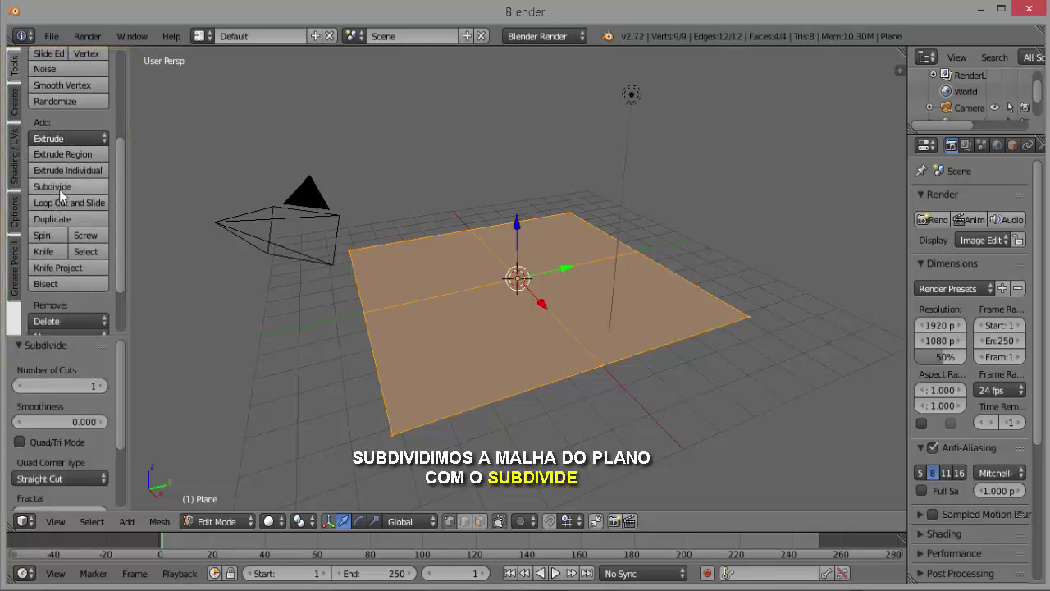
left_click(55, 386)
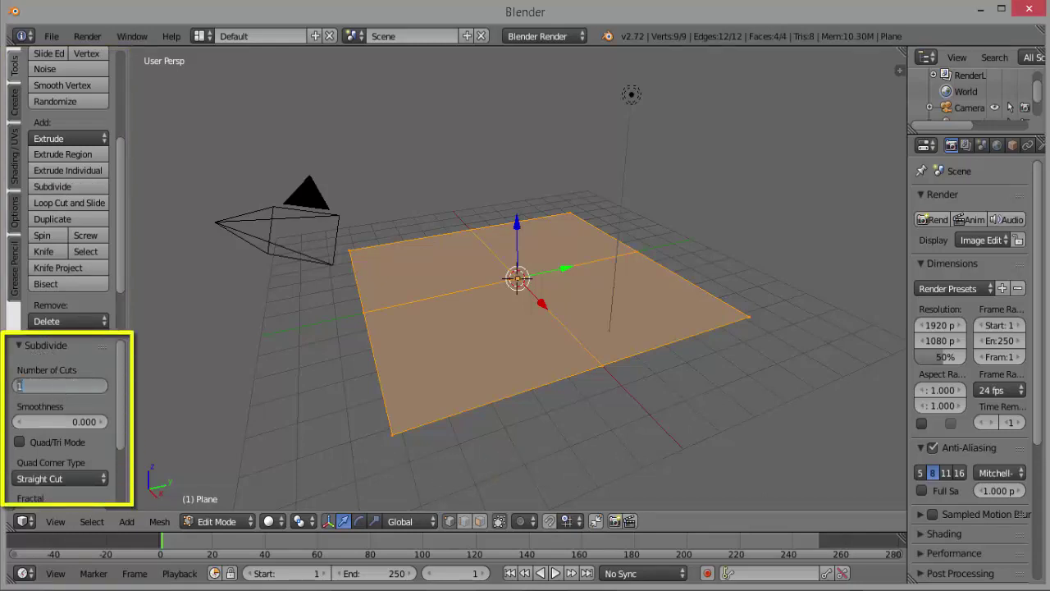
type("30")
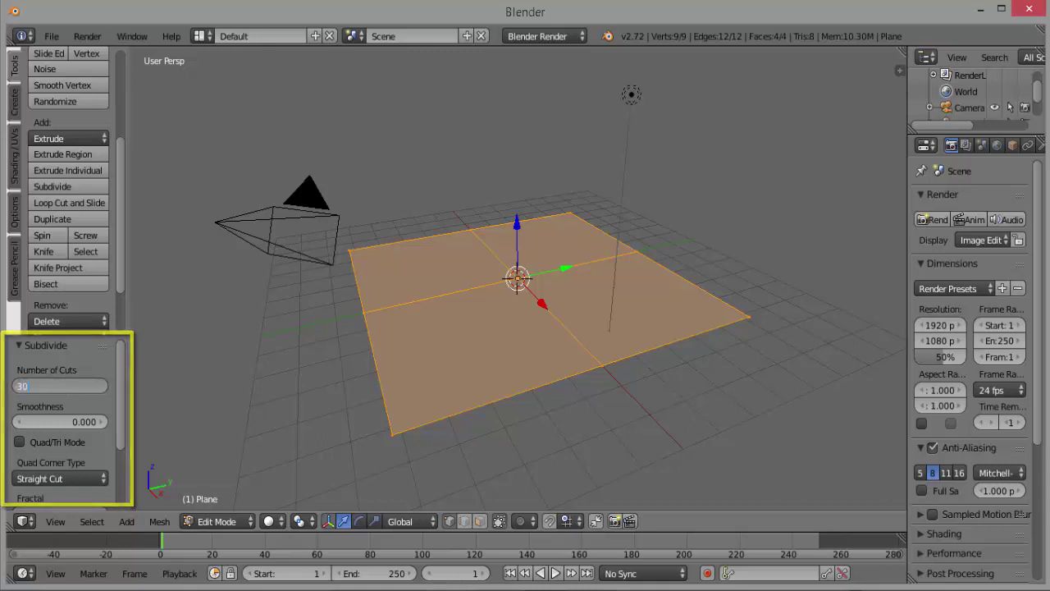
key("Return")
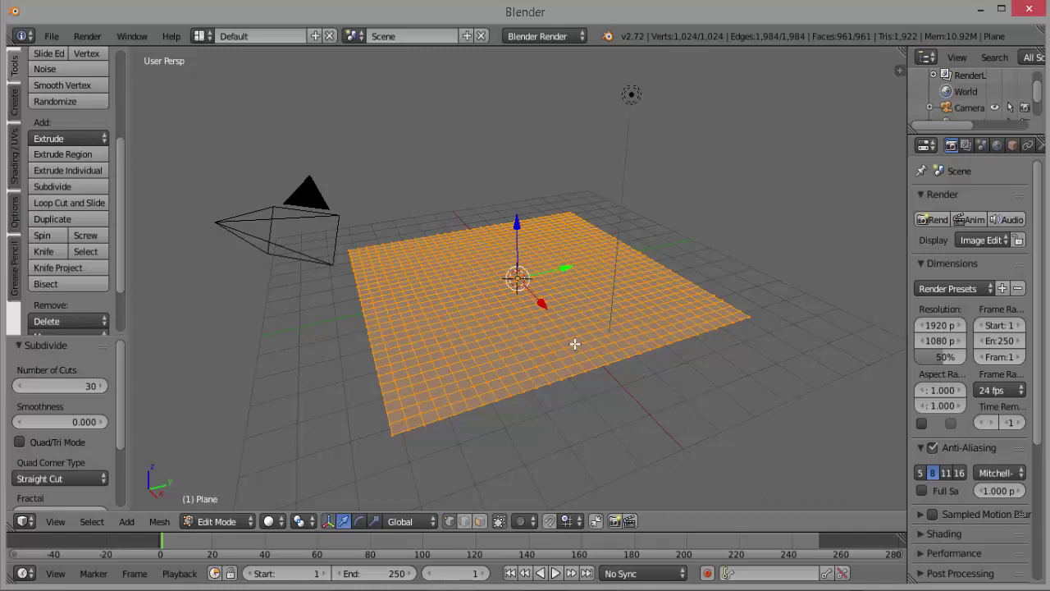
- Return the plane to Object Mode
key("Tab")
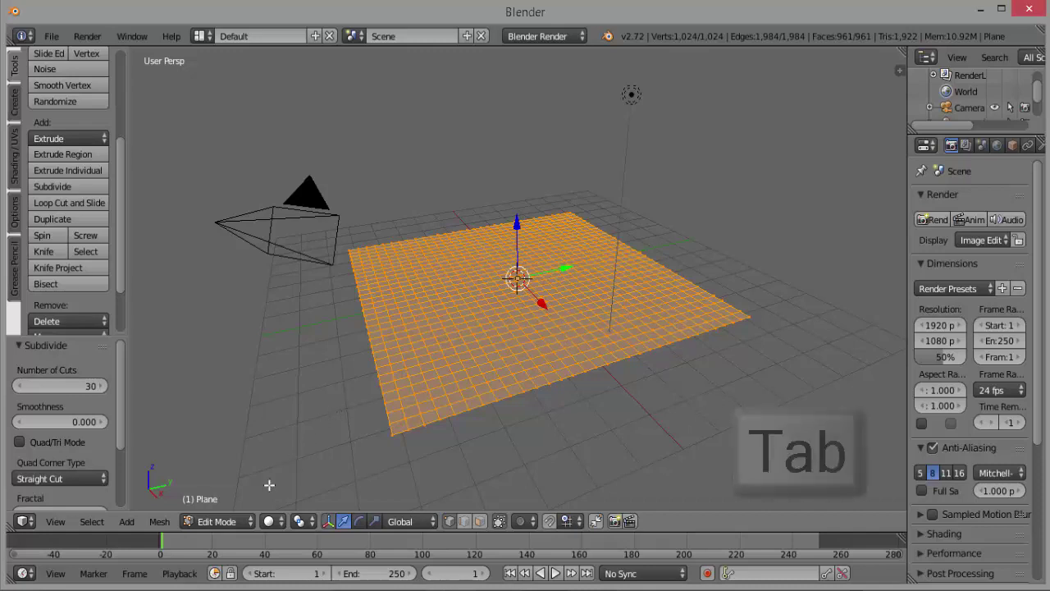
left_click(250, 521)
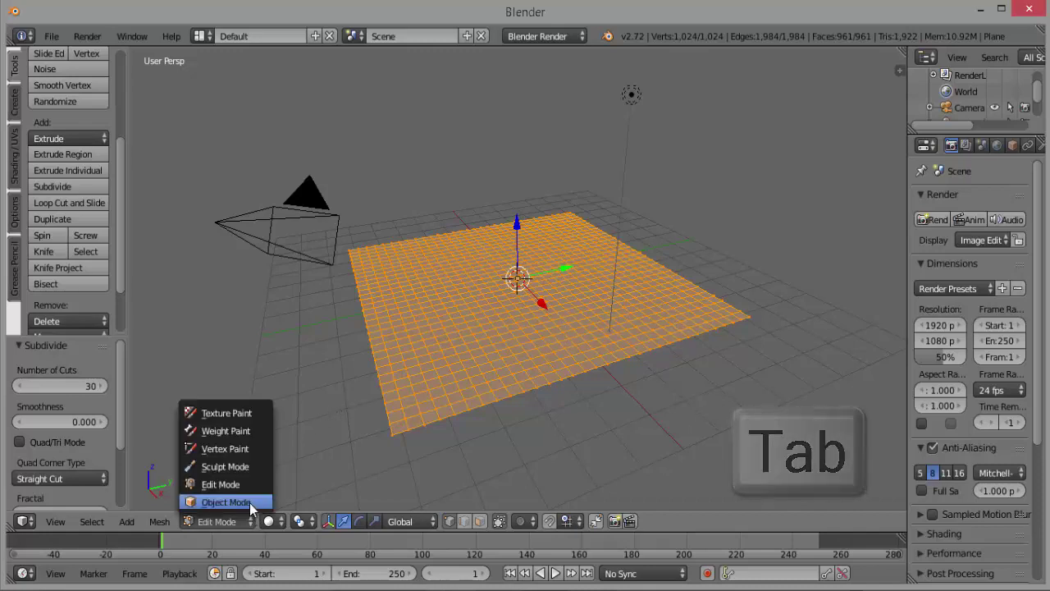
left_click(238, 502)
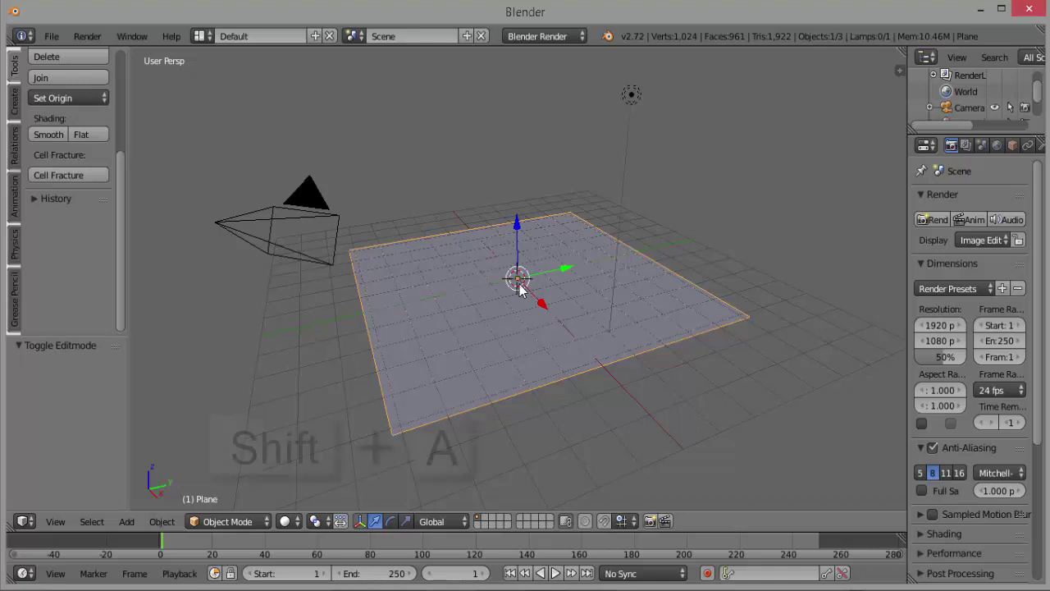
- Add a Plain Axes empty, move it along X past the plane's lower right, and scale it to 1.630
key("shift+a")
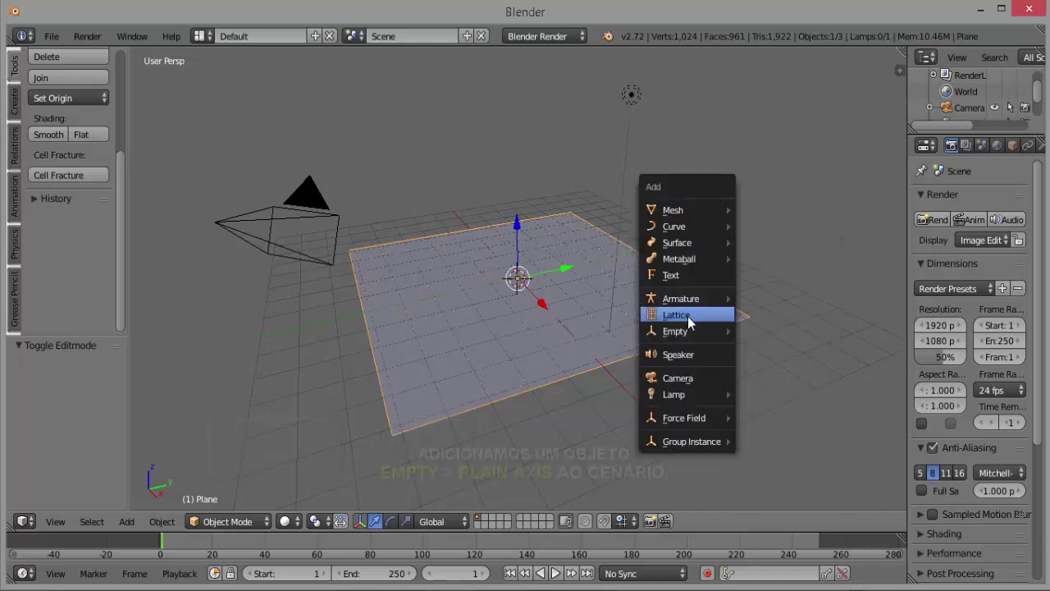
mouse_move(675, 330)
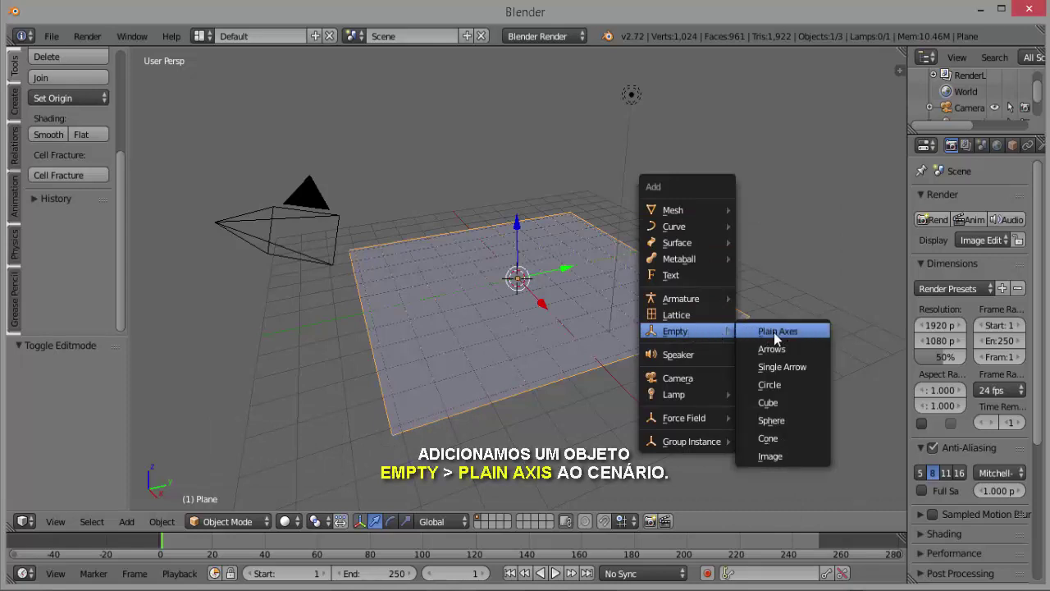
left_click(778, 332)
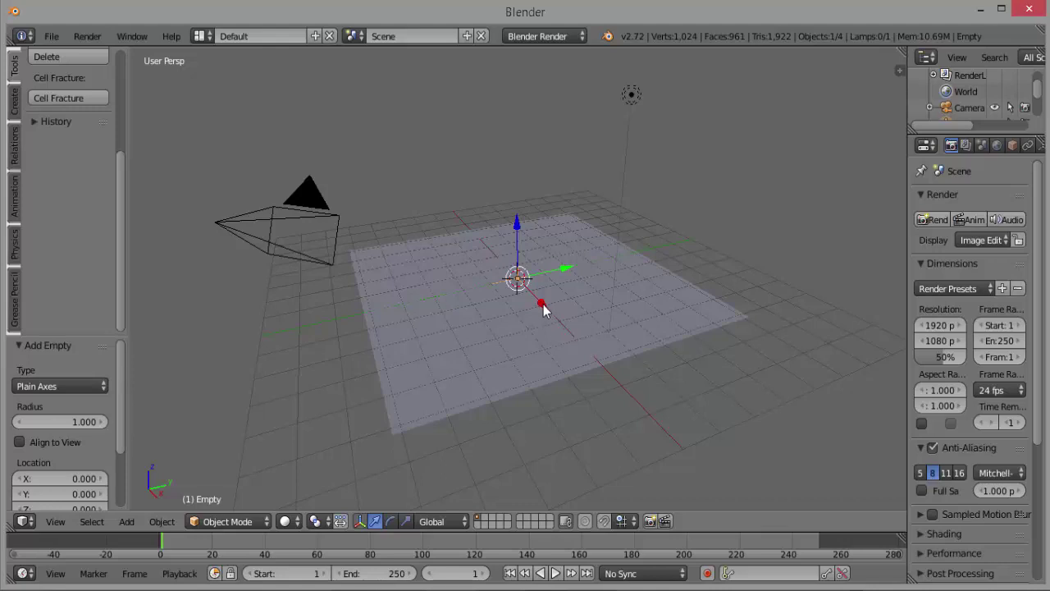
left_click_drag(543, 307, 695, 410)
key("s")
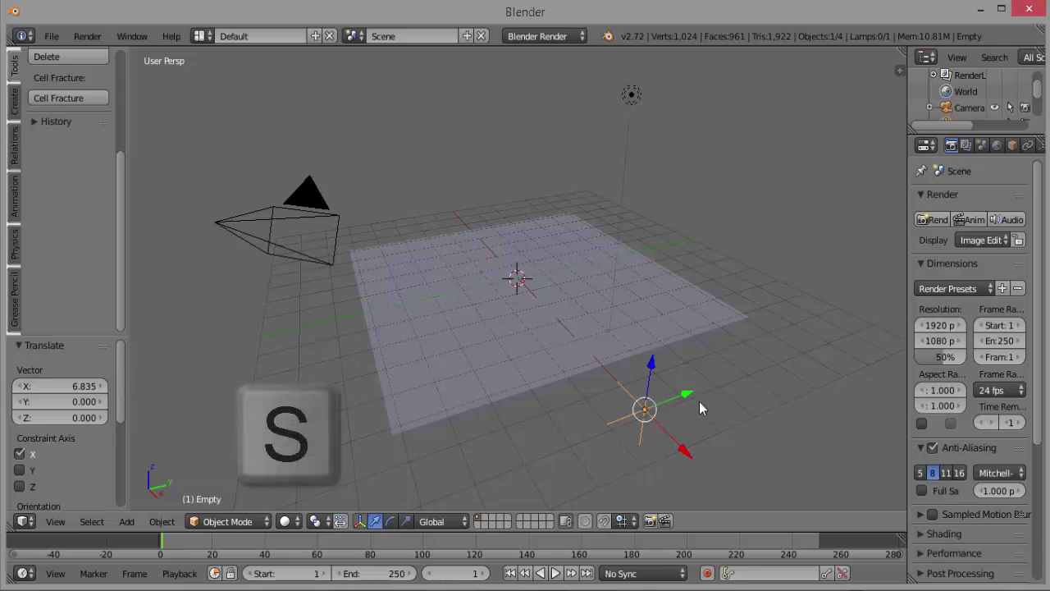
left_click(681, 444)
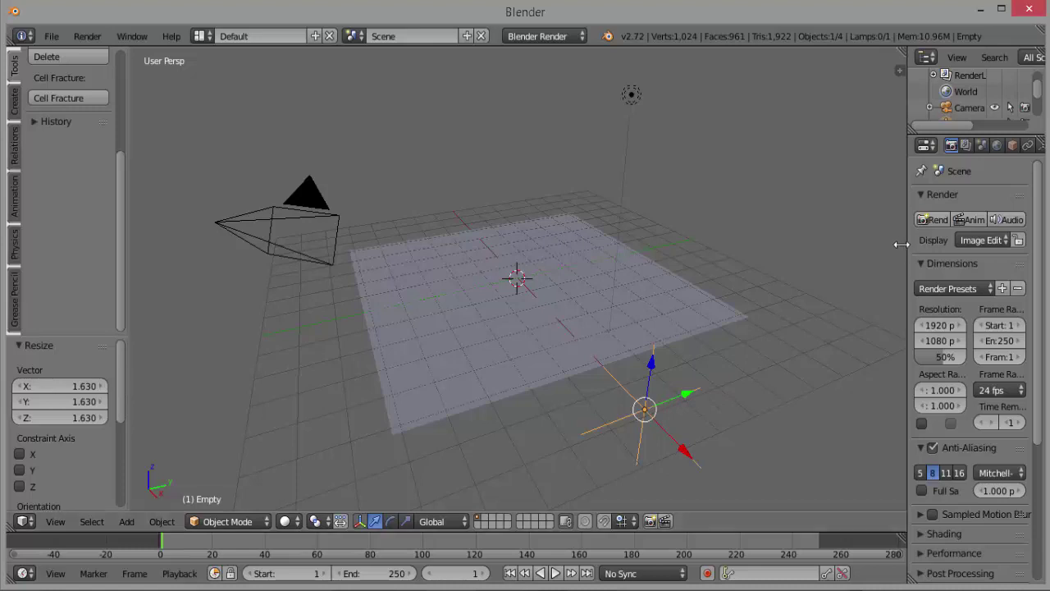
left_click_drag(906, 244, 801, 253)
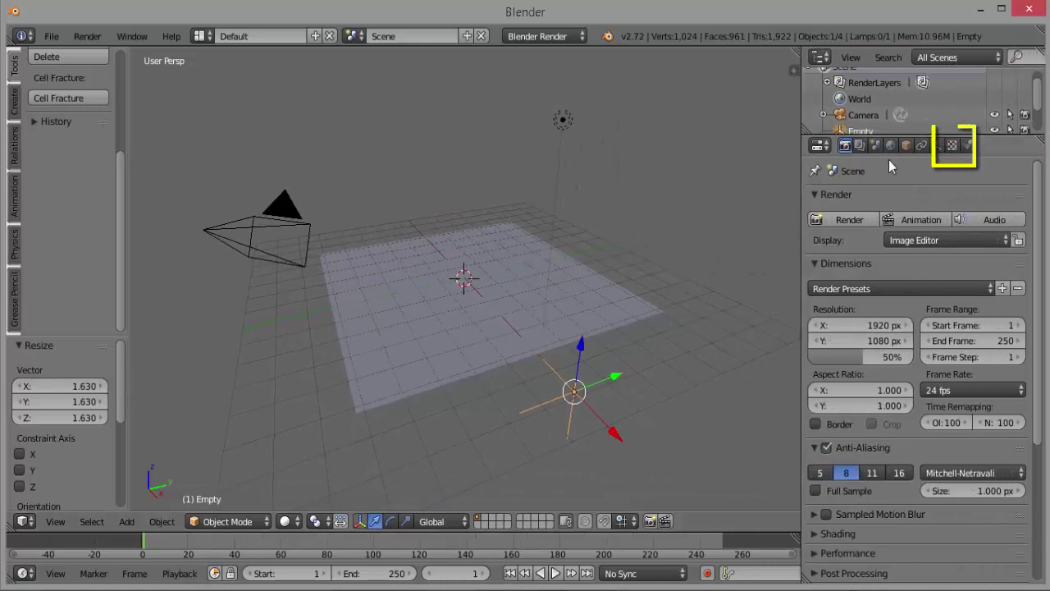
- Create a new texture named Texture of the Clouds type, then select the plane
left_click(953, 146)
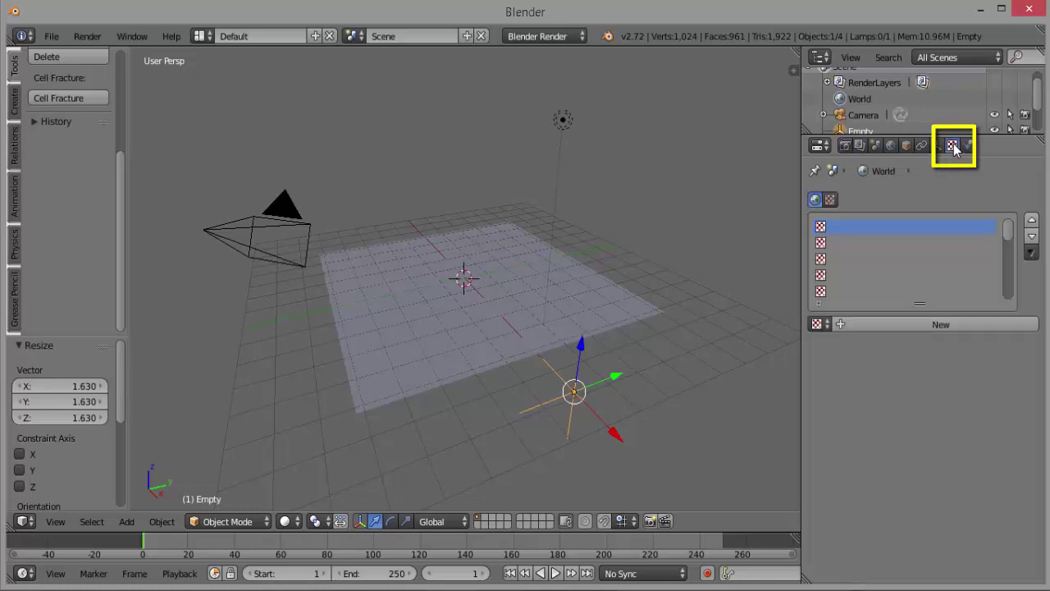
left_click(949, 325)
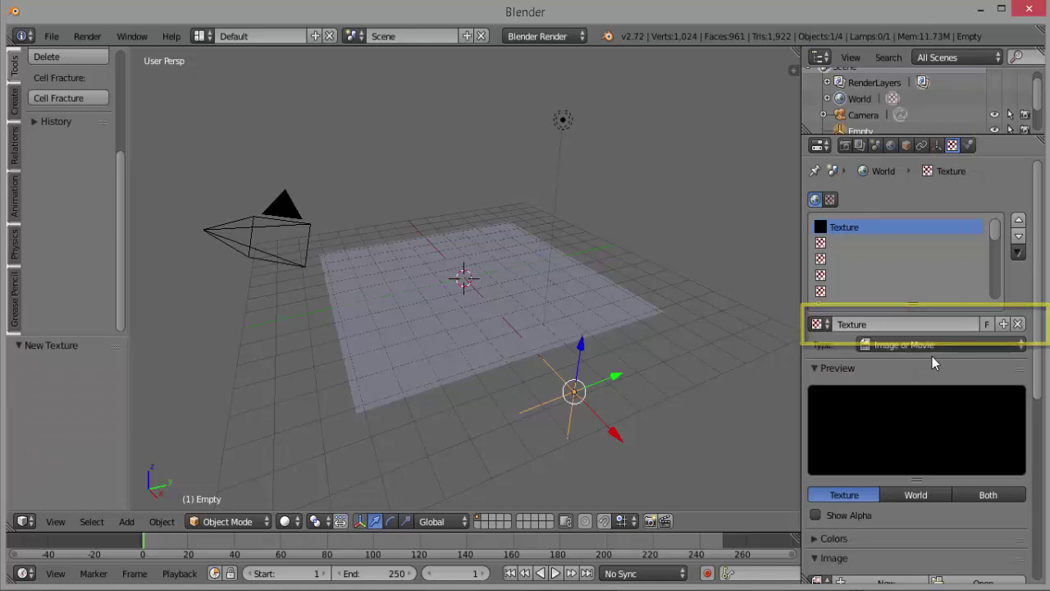
scroll(1036, 275, "down", 1)
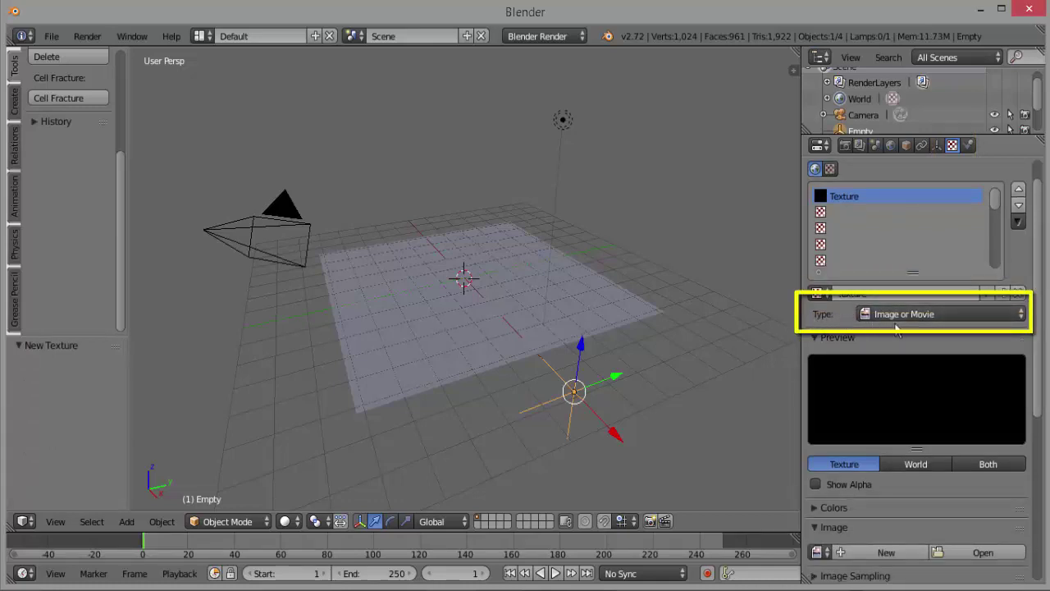
left_click(1022, 316)
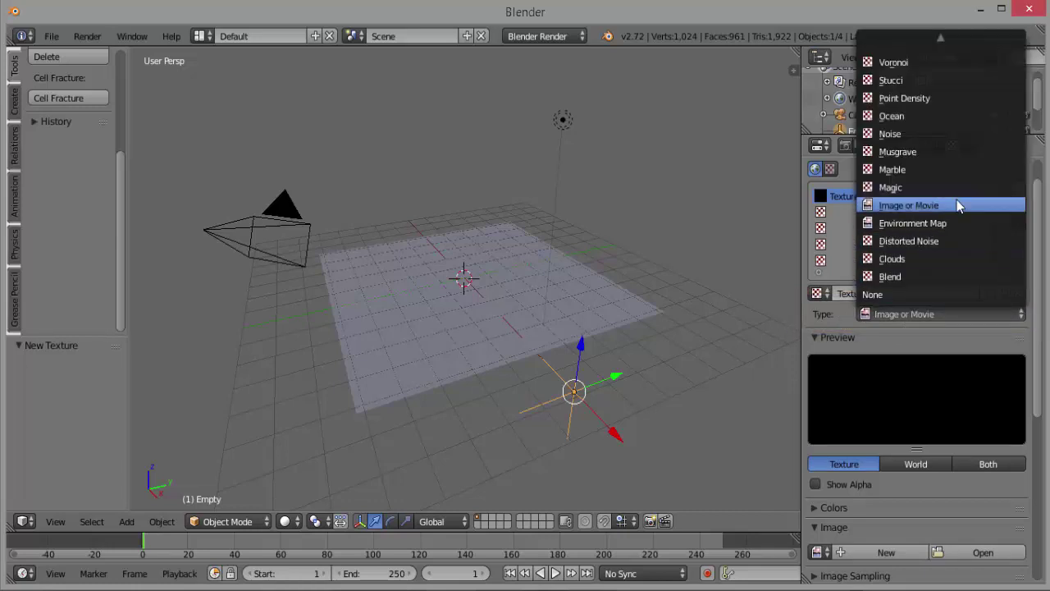
left_click(890, 259)
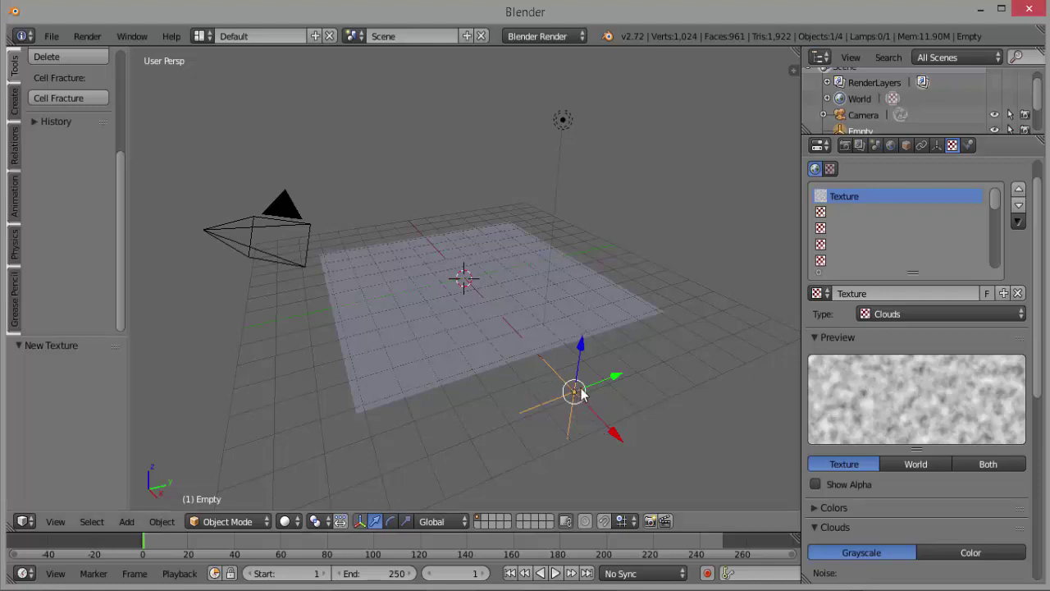
right_click(516, 280)
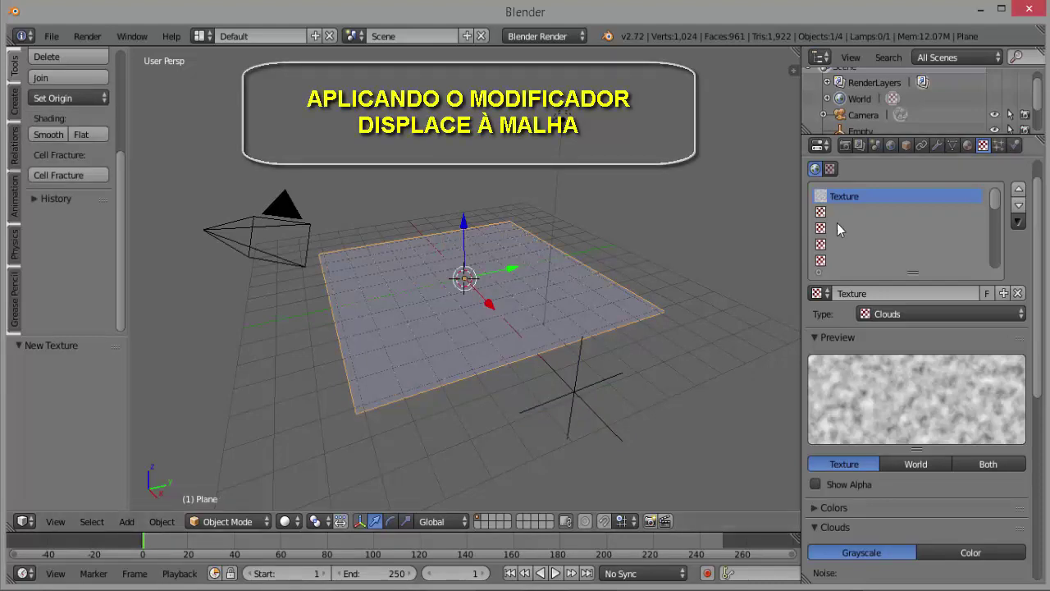
- Give the plane a Displace modifier from the Deform modifier list
left_click(937, 147)
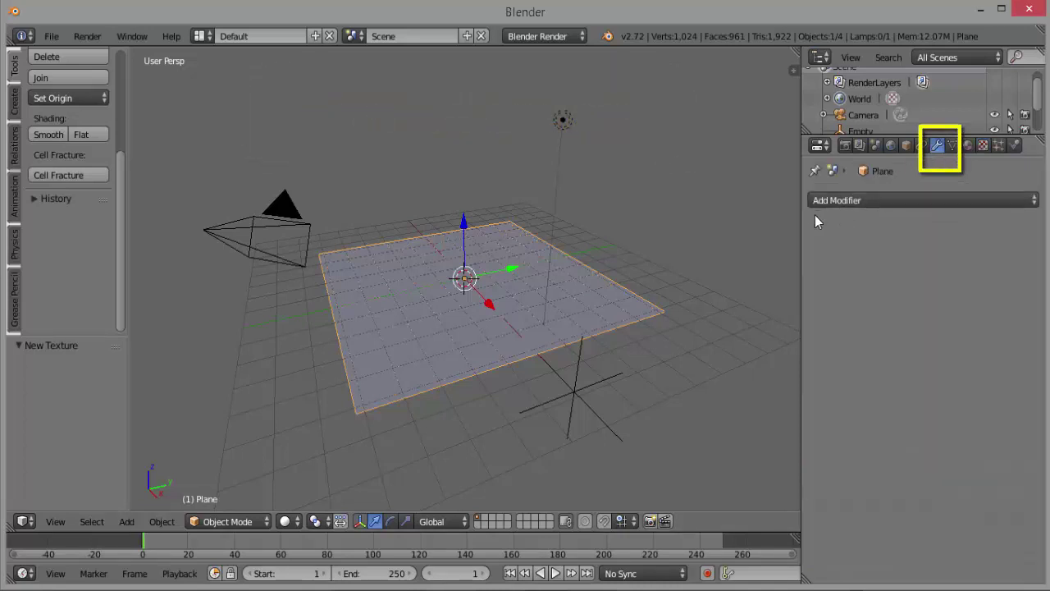
left_click(886, 199)
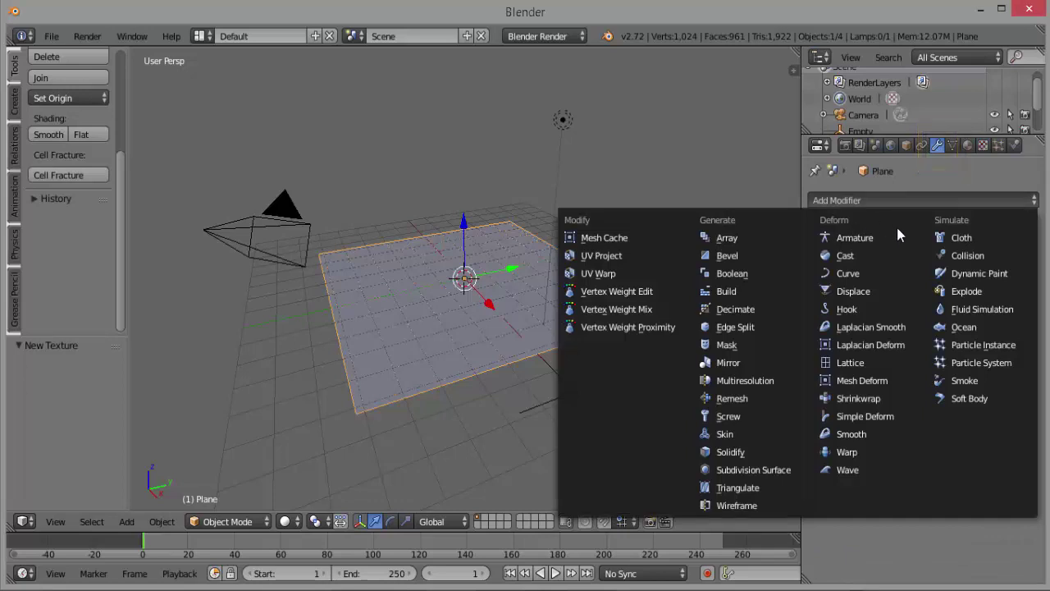
left_click(897, 292)
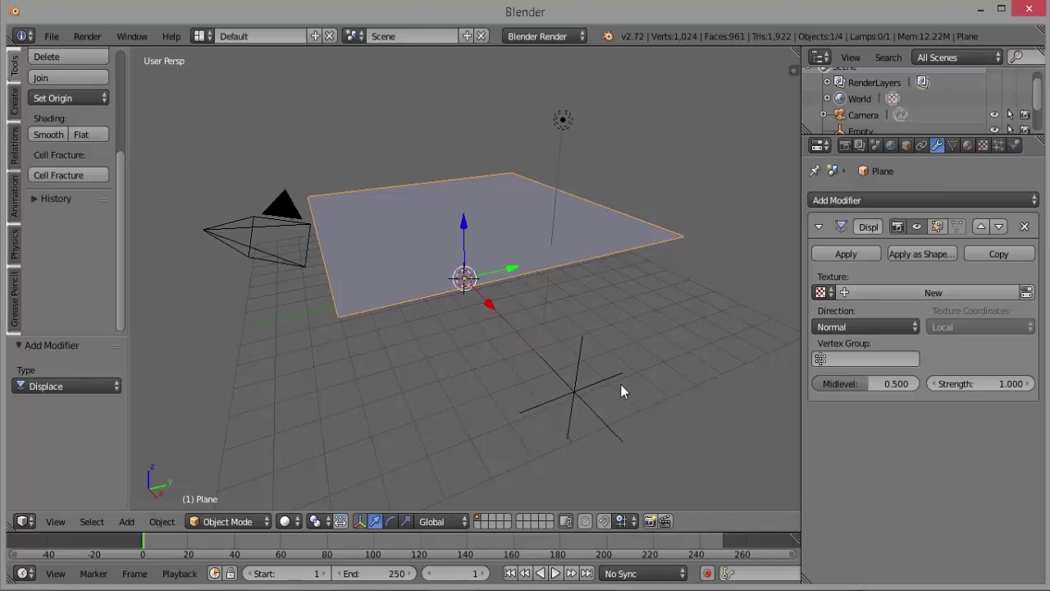
- Set the Displace modifier to use the Clouds 'Texture' at strength 0.300
left_click(831, 294)
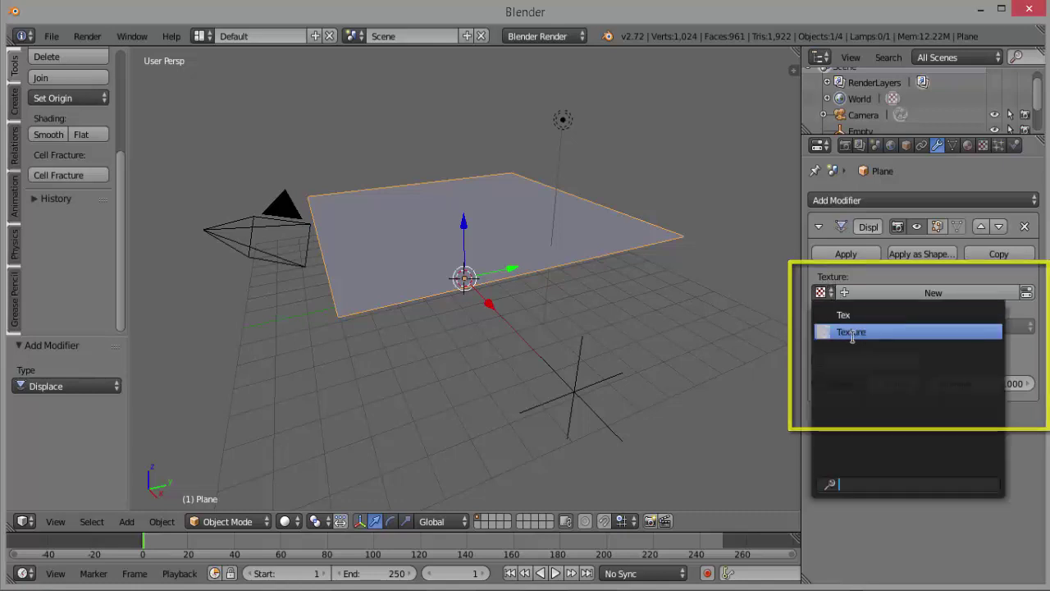
left_click(875, 333)
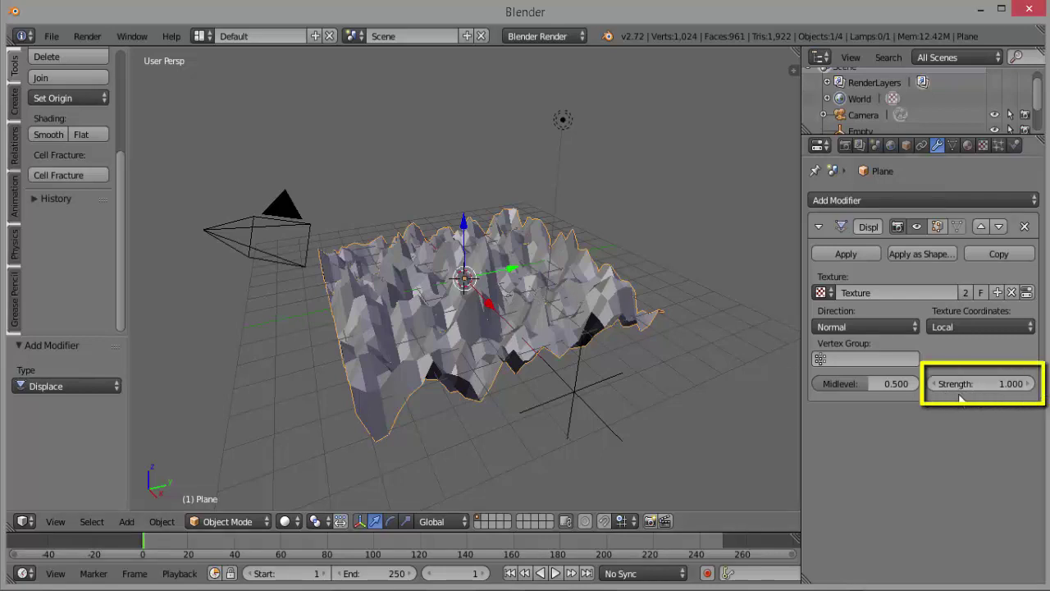
left_click(991, 394)
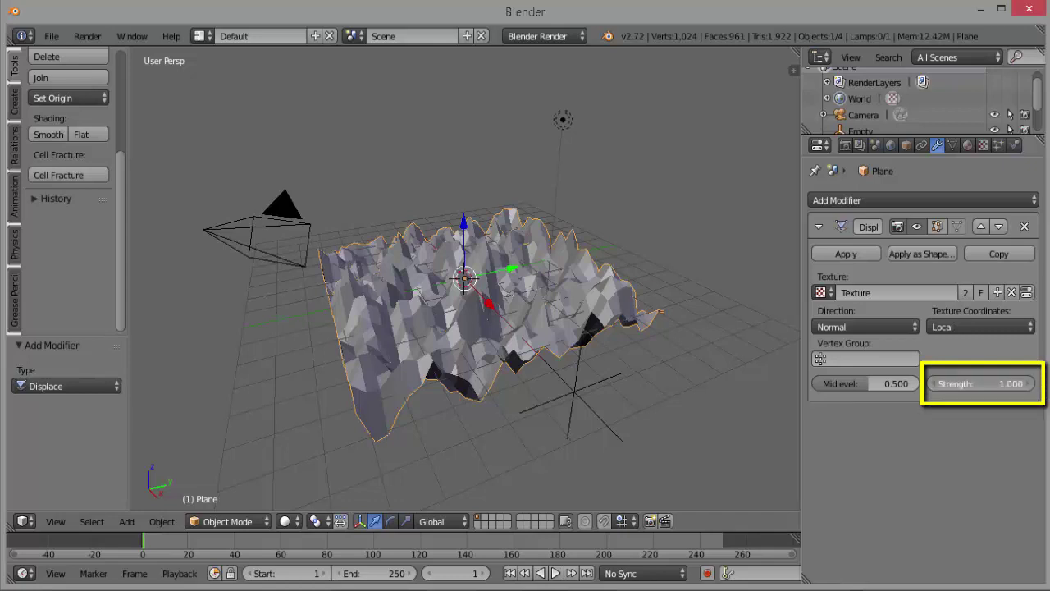
mouse_move(991, 393)
left_mouse_down()
mouse_move(1017, 394)
mouse_move(972, 383)
left_mouse_up()
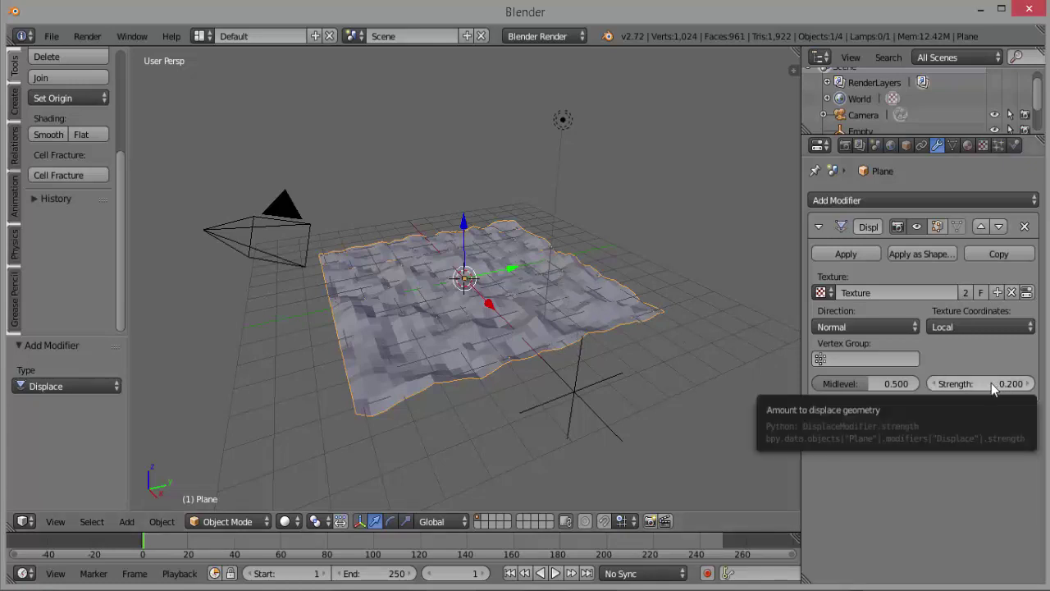
mouse_move(981, 383)
left_mouse_down()
mouse_move(968, 383)
mouse_move(989, 383)
left_mouse_up()
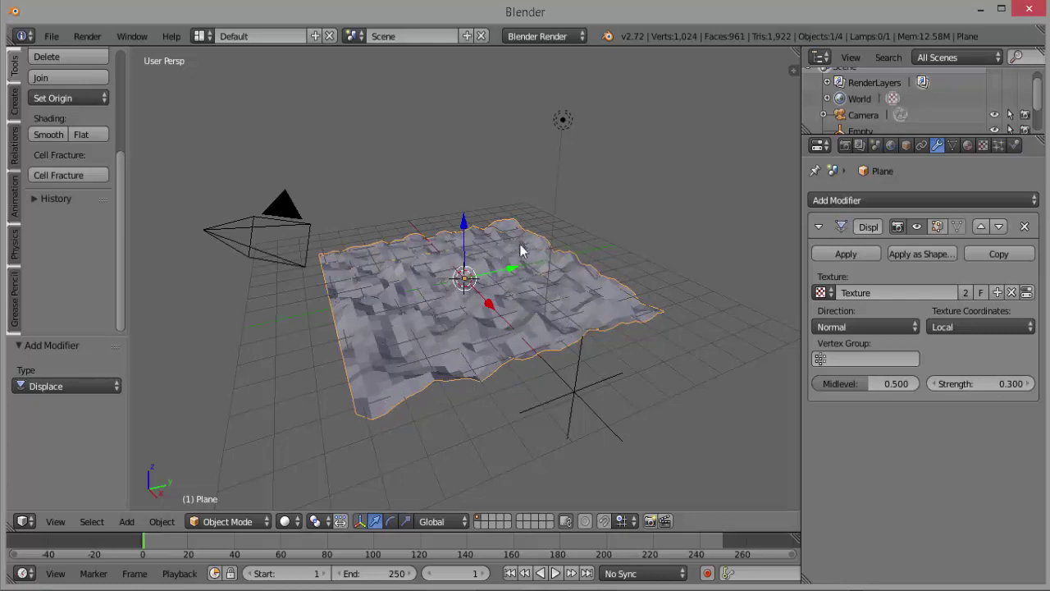
- Shade the displaced plane smooth, then select the empty
scroll(120, 115, "up", 5)
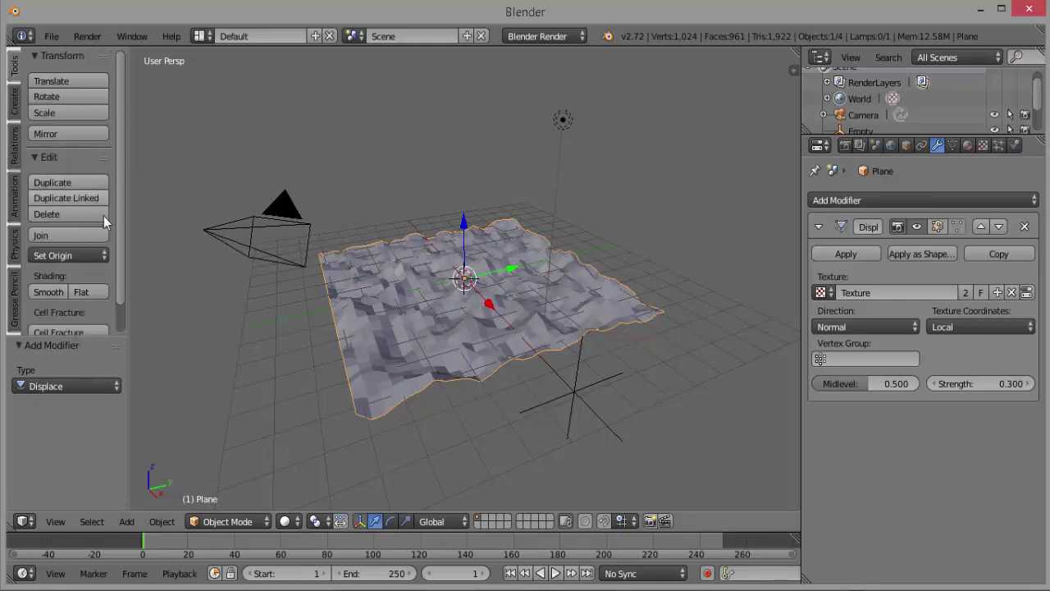
left_click(50, 291)
scroll(630, 273, "up", 4)
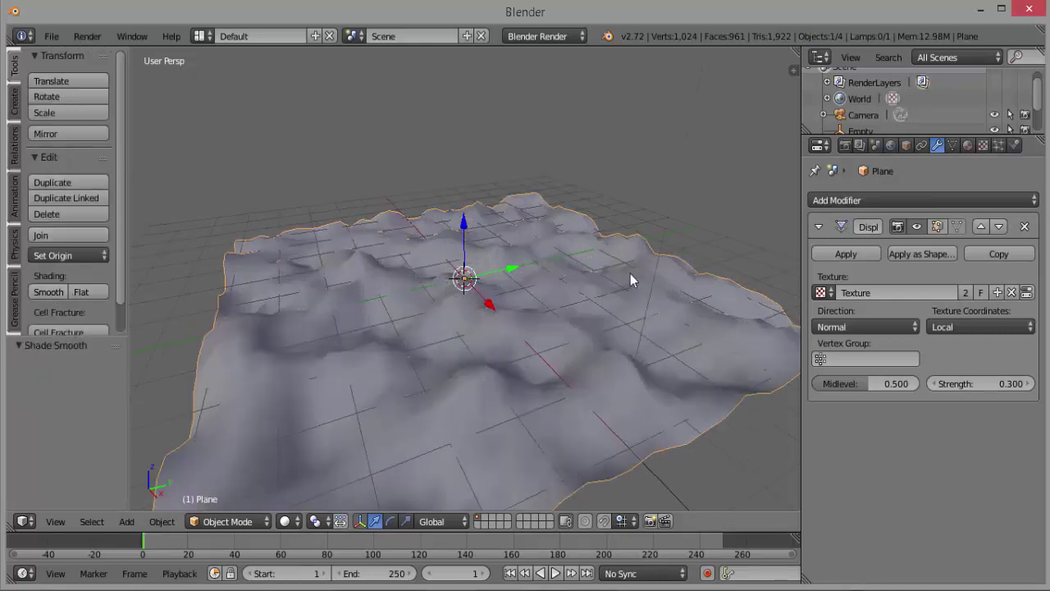
scroll(630, 273, "down", 2)
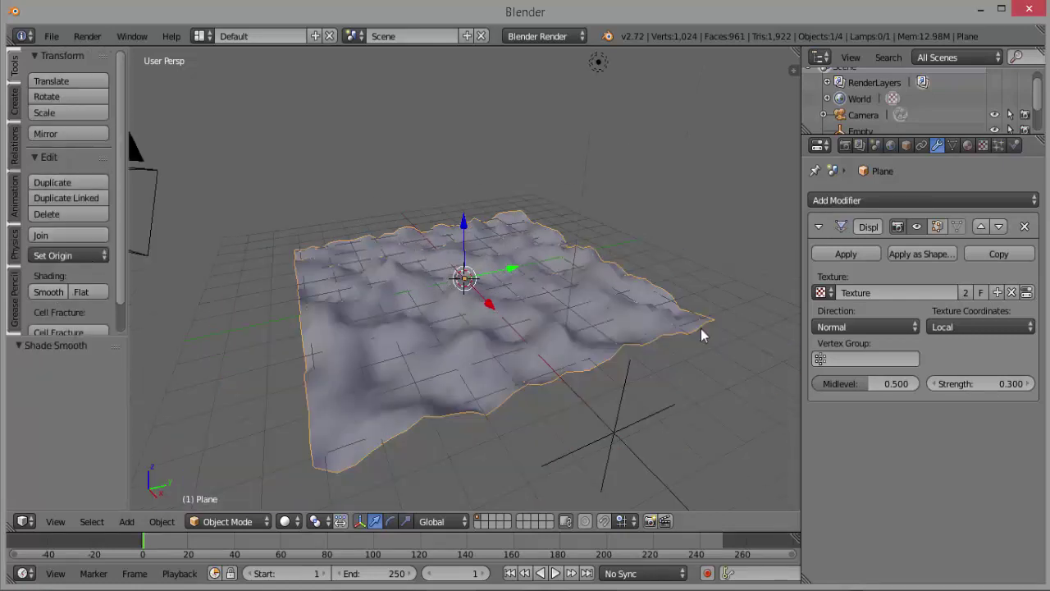
right_click(617, 431)
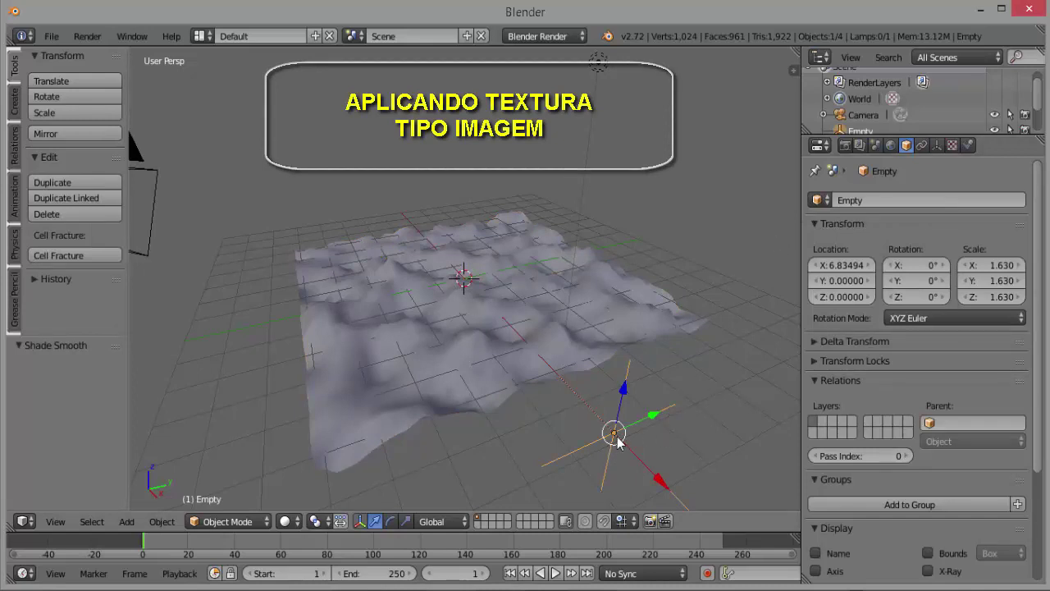
- Add a new texture, Texture.001, keeping its type as Image or Movie
left_click(952, 145)
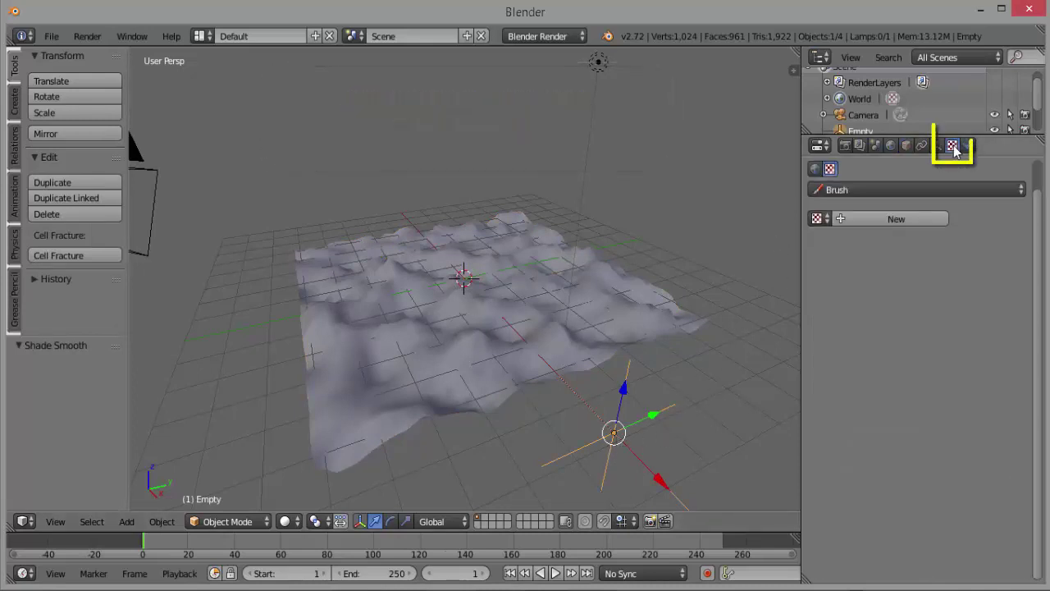
left_click(897, 216)
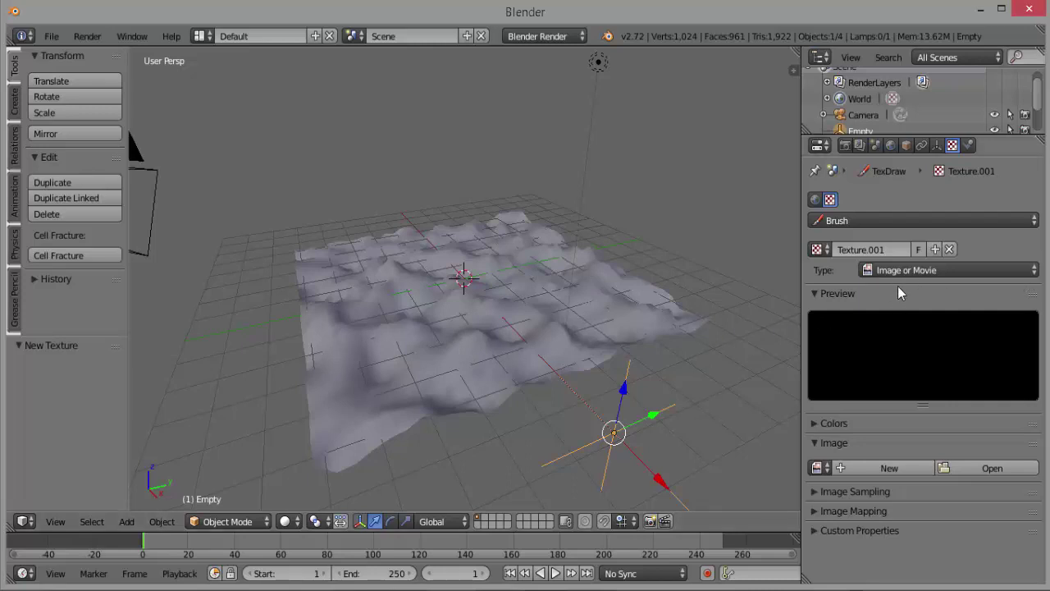
left_click(990, 271)
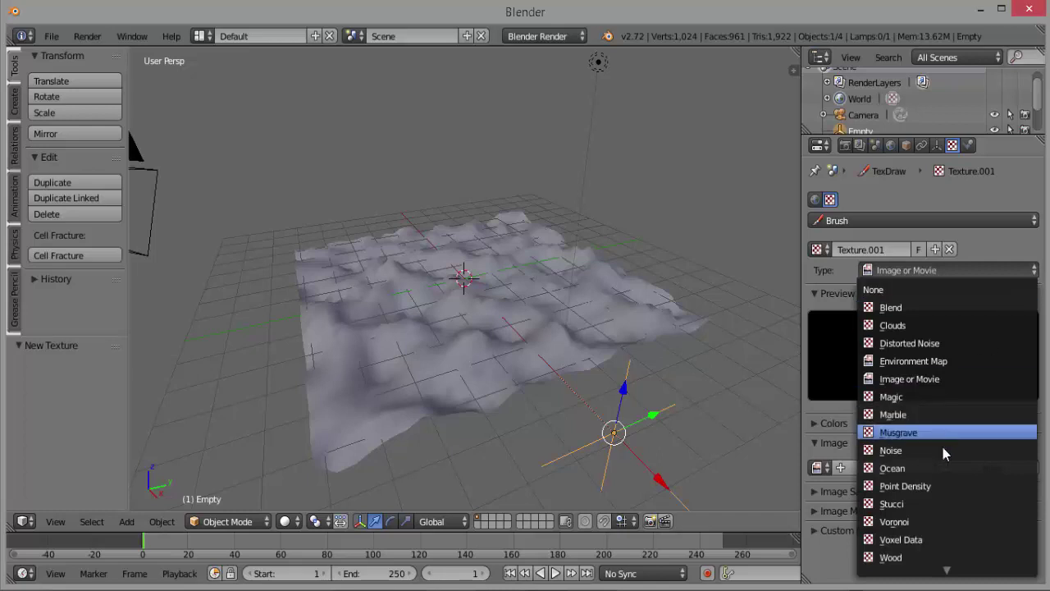
left_click(948, 375)
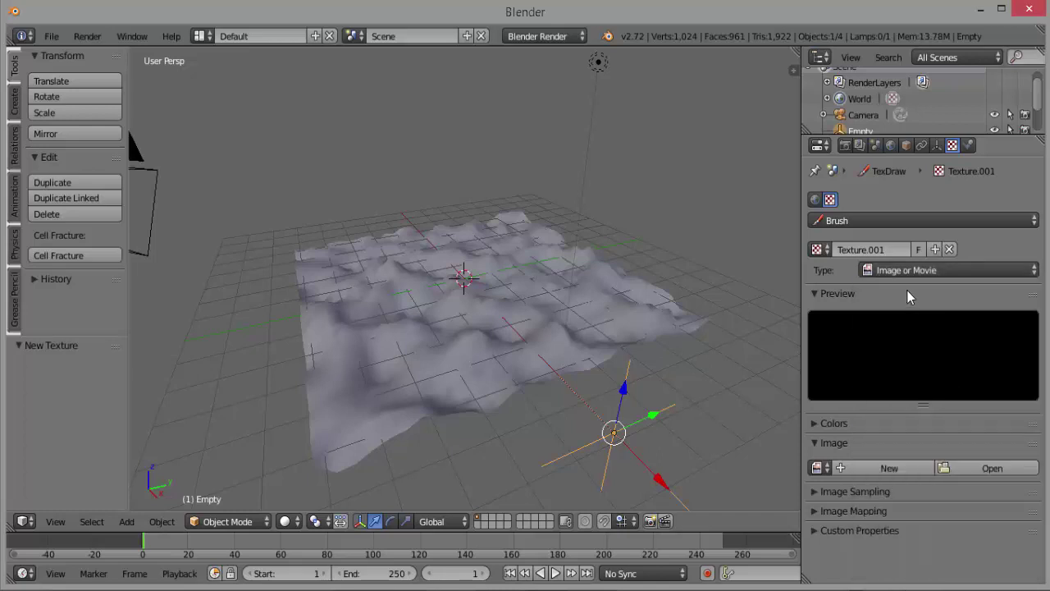
- Load (16).jpg from the Pictures folder as Texture.001's image
left_click(998, 470)
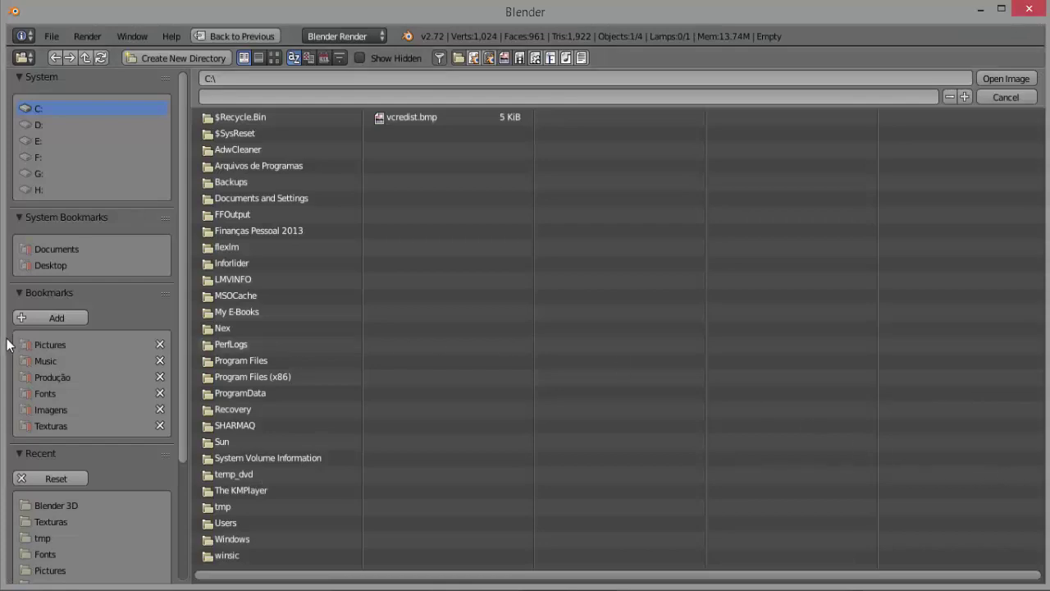
left_click(51, 426)
left_click(276, 59)
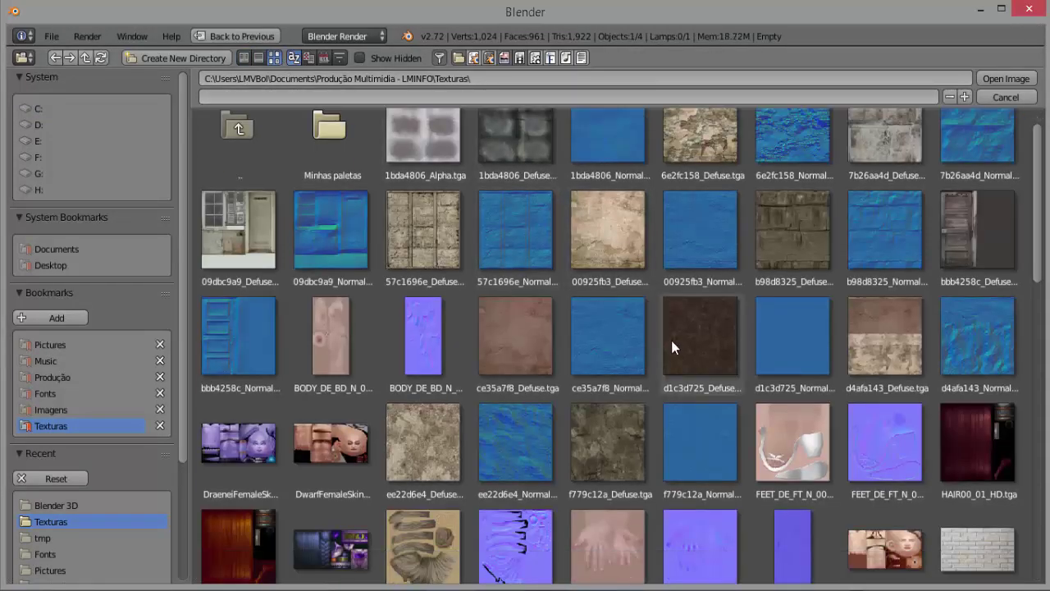
scroll(671, 341, "down", 4)
left_click(50, 345)
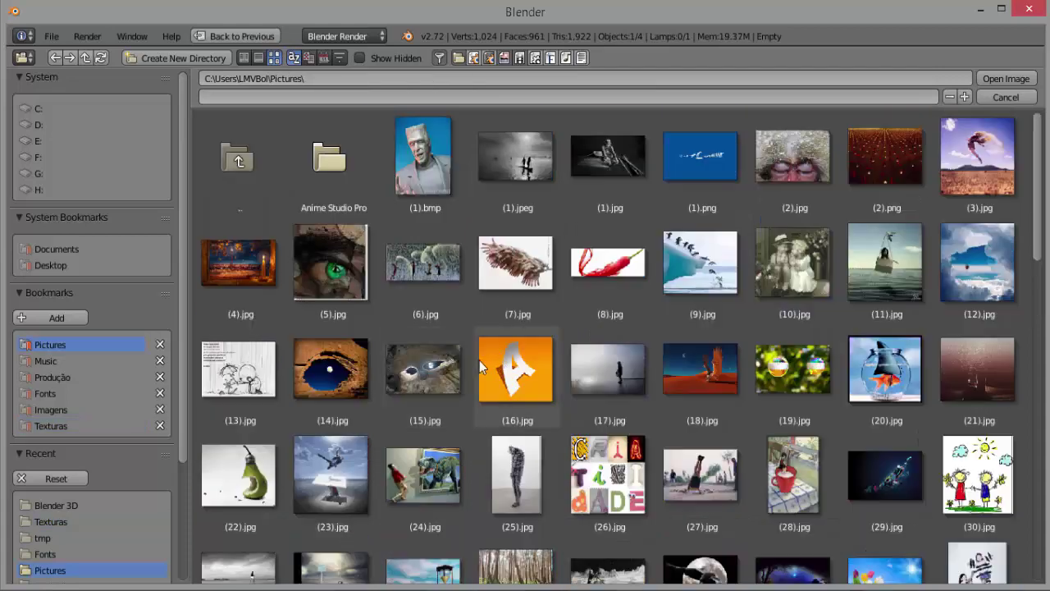
left_click(525, 371)
left_click(1007, 79)
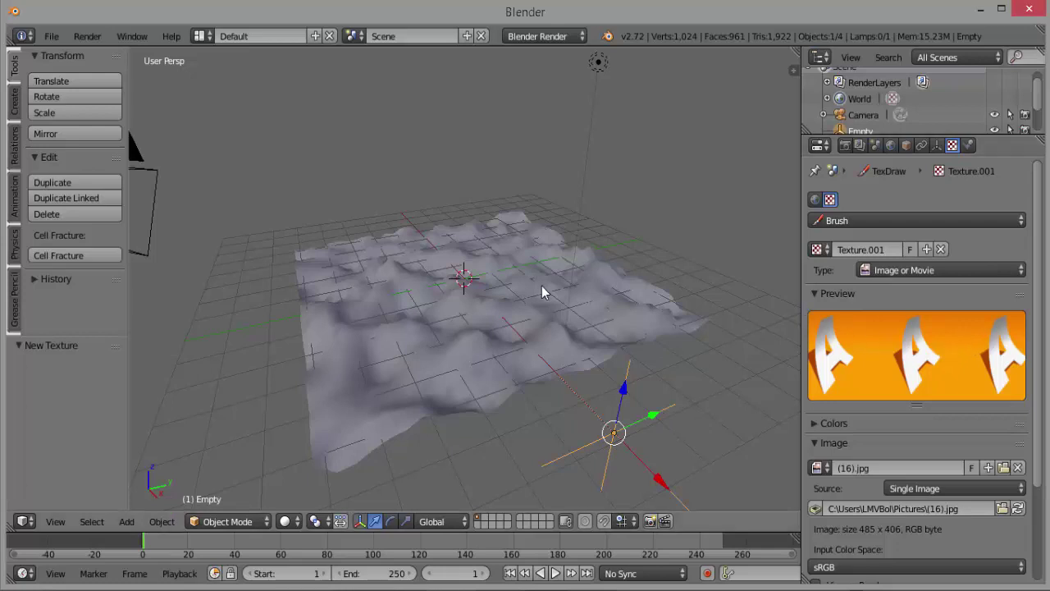
- Select the plane and switch its displacement texture to Texture.001
right_click(518, 314)
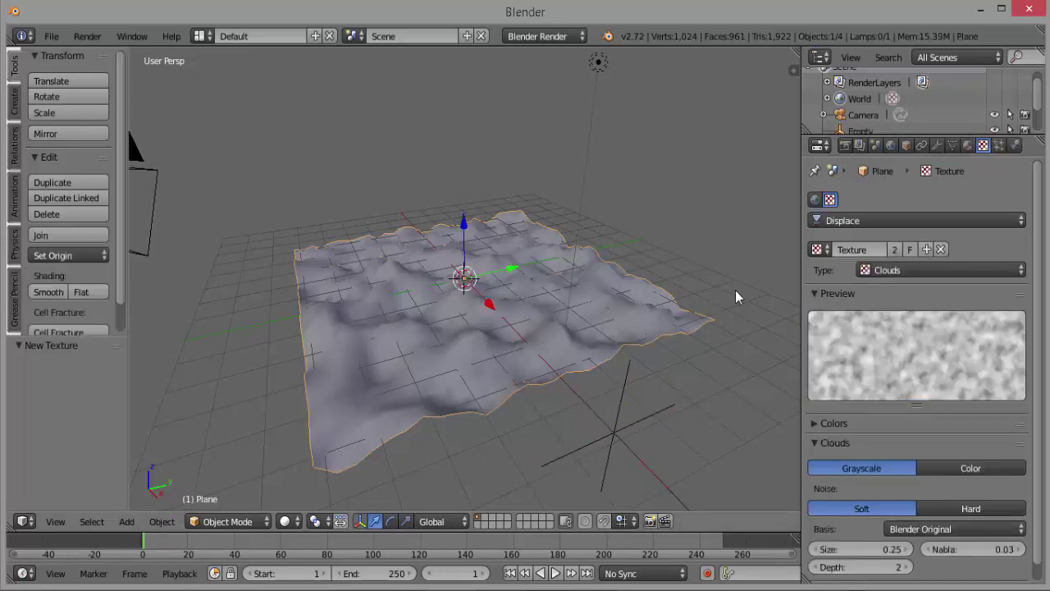
left_click(818, 250)
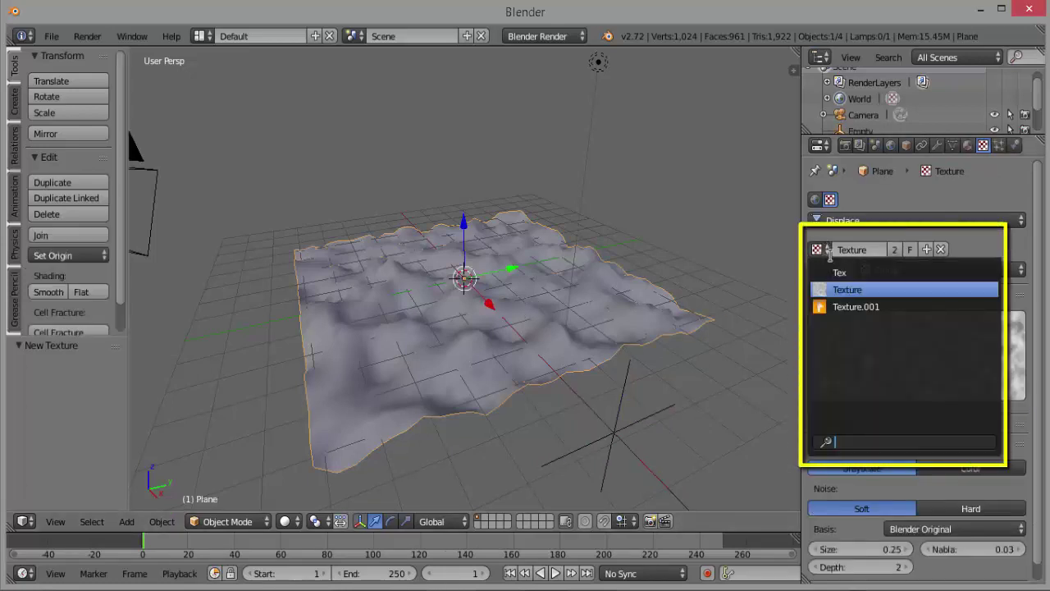
left_click(873, 307)
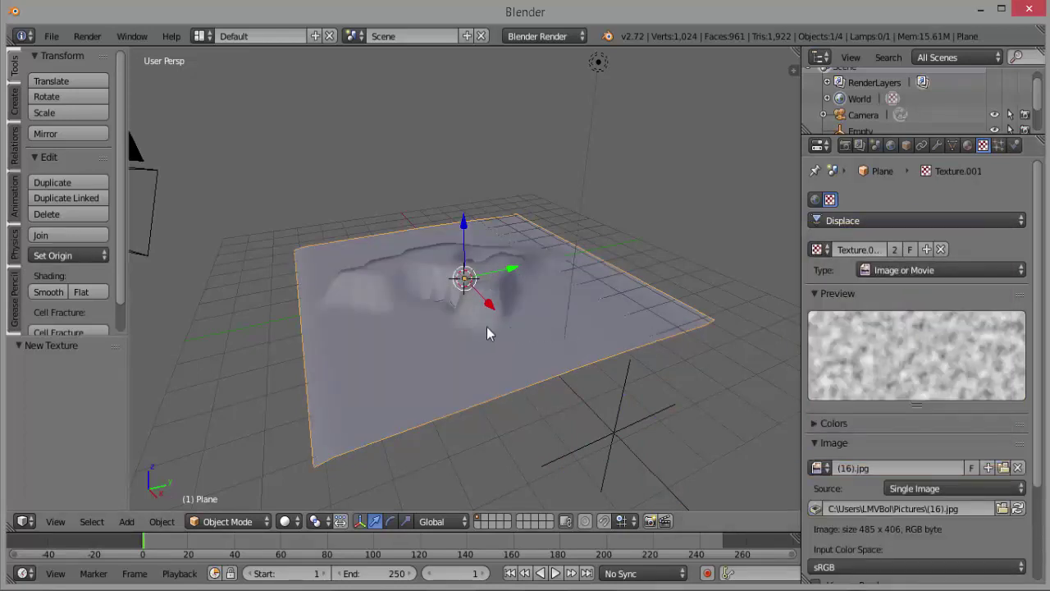
mouse_move(407, 335)
middle_mouse_down()
mouse_move(449, 396)
mouse_move(482, 416)
mouse_move(533, 421)
mouse_move(542, 410)
mouse_move(534, 379)
mouse_move(553, 391)
mouse_move(548, 384)
middle_mouse_up()
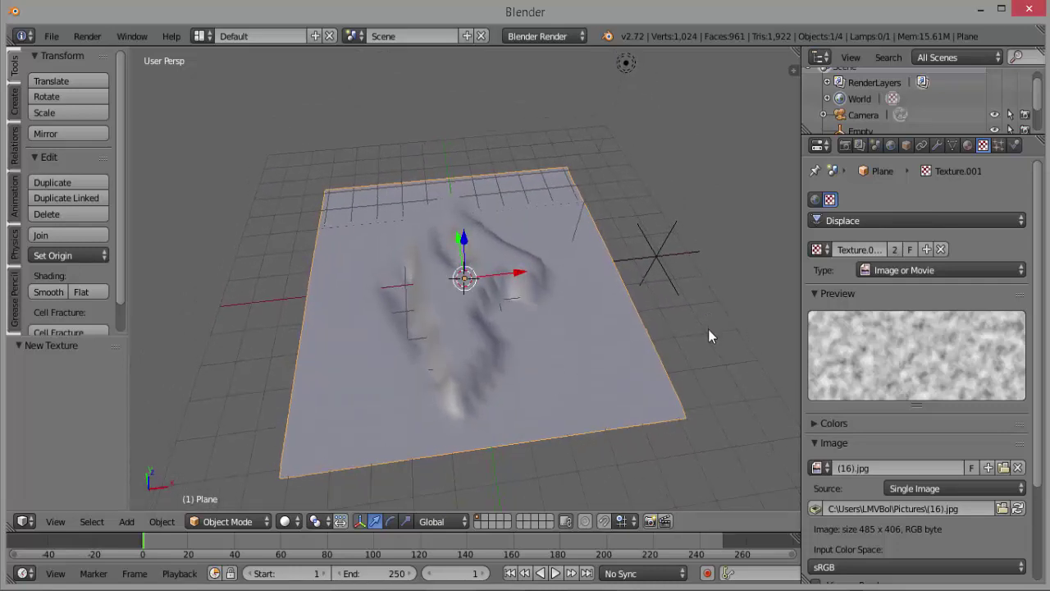
- Assign (16).jpg as Texture.001's image and orbit around the displaced plane
scroll(708, 329, "down", 2)
scroll(709, 335, "down", 2)
scroll(709, 334, "up", 2)
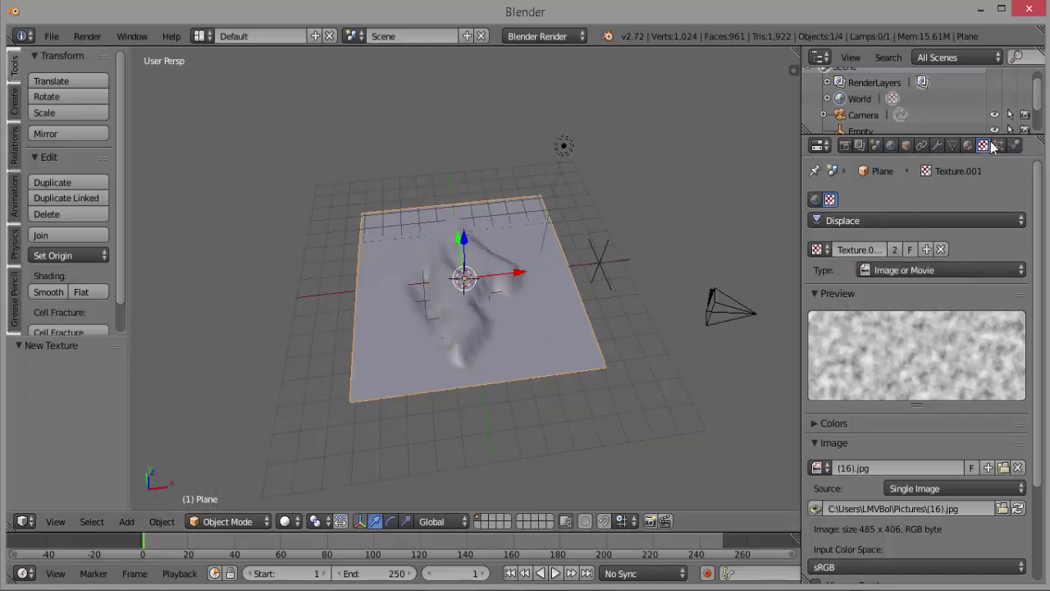
scroll(1016, 249, "down", 3)
left_click(820, 373)
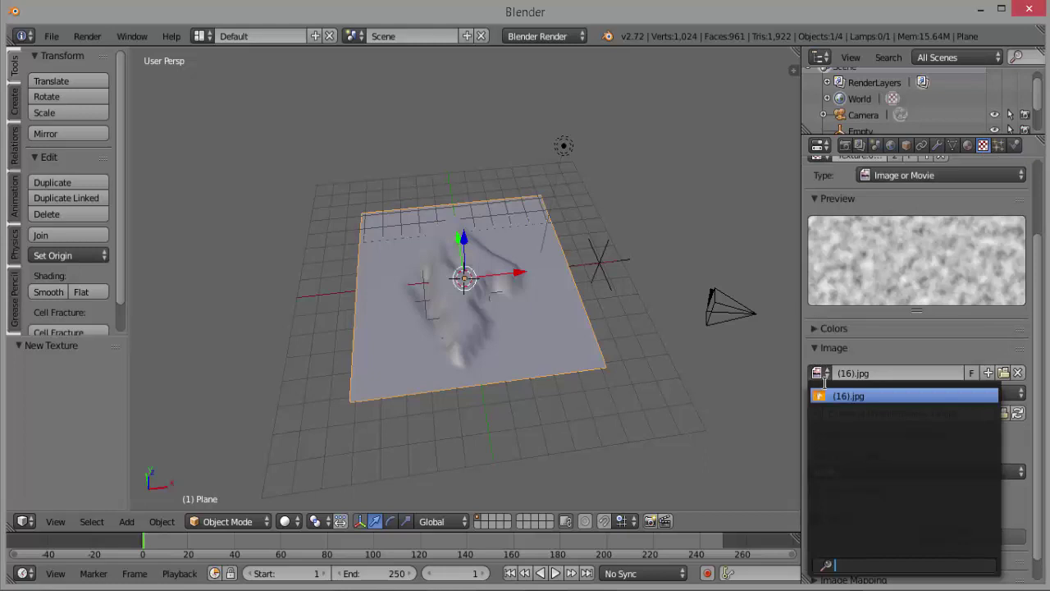
left_click(827, 396)
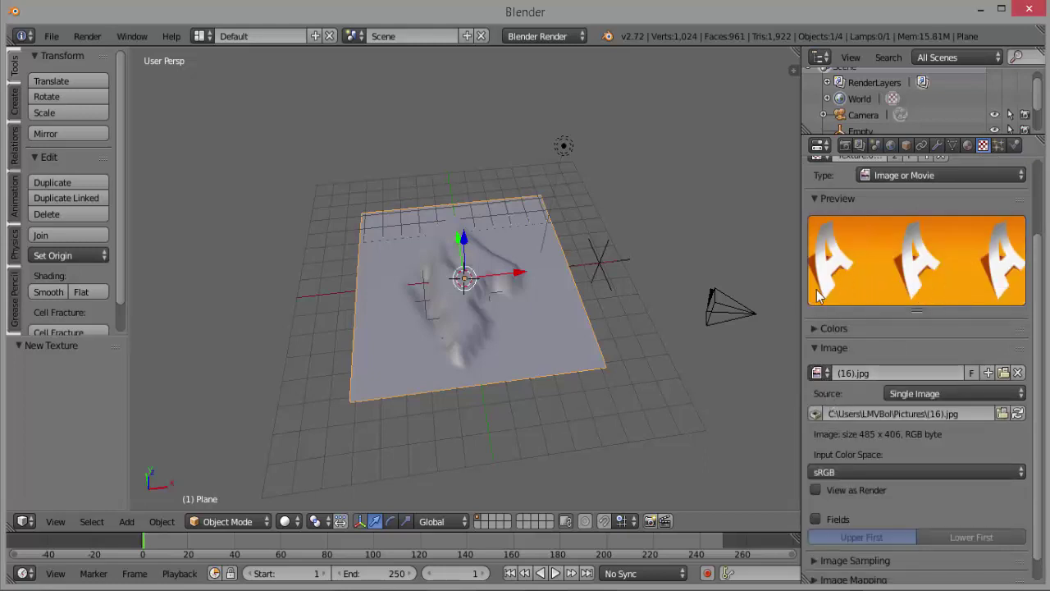
mouse_move(656, 332)
middle_mouse_down()
mouse_move(569, 294)
mouse_move(643, 281)
mouse_move(665, 290)
mouse_move(562, 326)
middle_mouse_up()
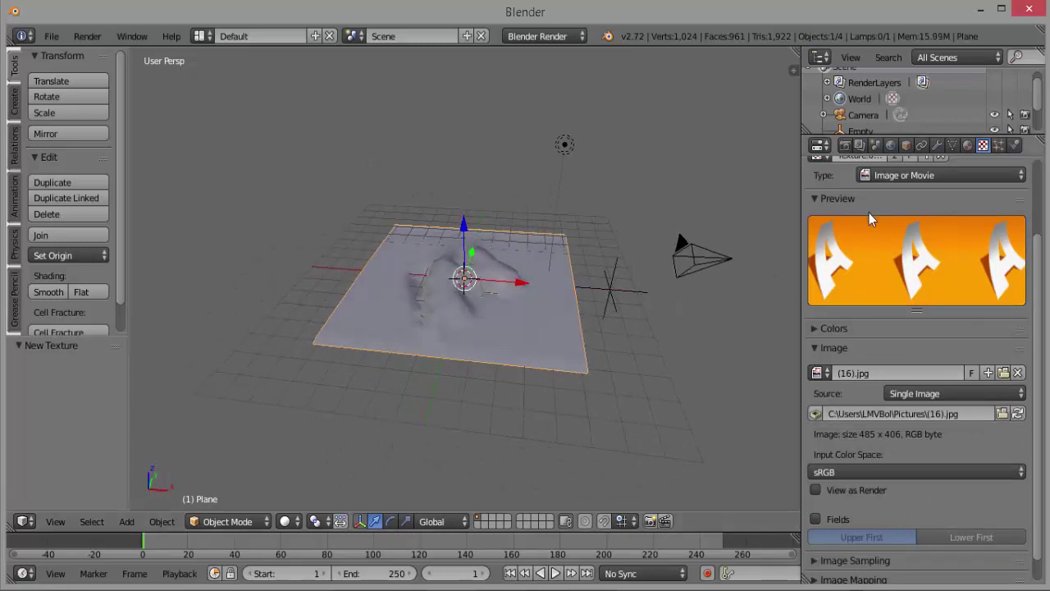
- Set the Displace strength to 0.400 and view the image relief from an oblique angle
left_click(937, 145)
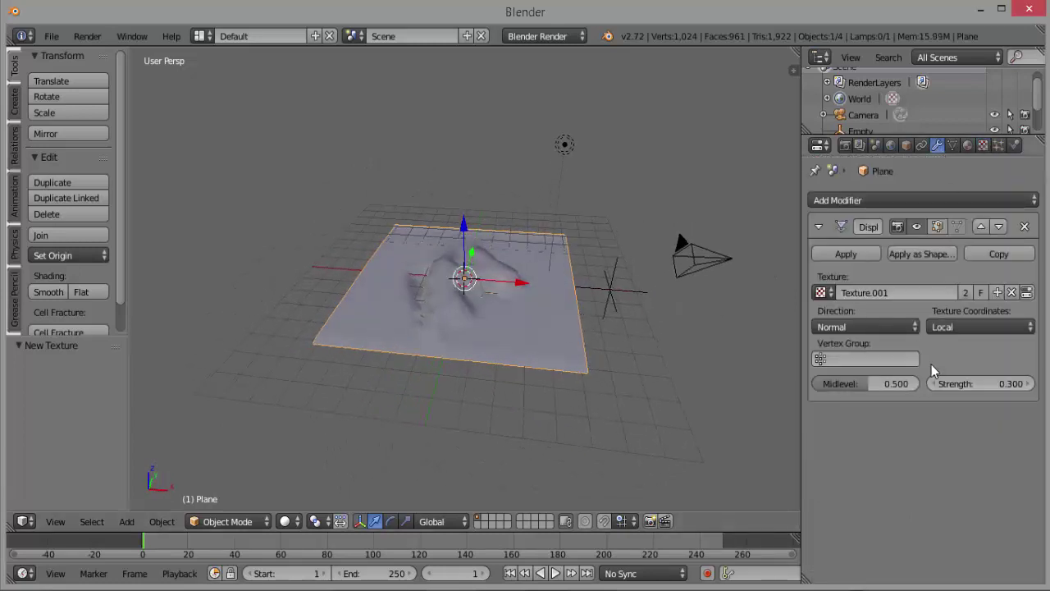
mouse_move(981, 383)
left_mouse_down()
mouse_move(968, 383)
mouse_move(984, 383)
left_mouse_up()
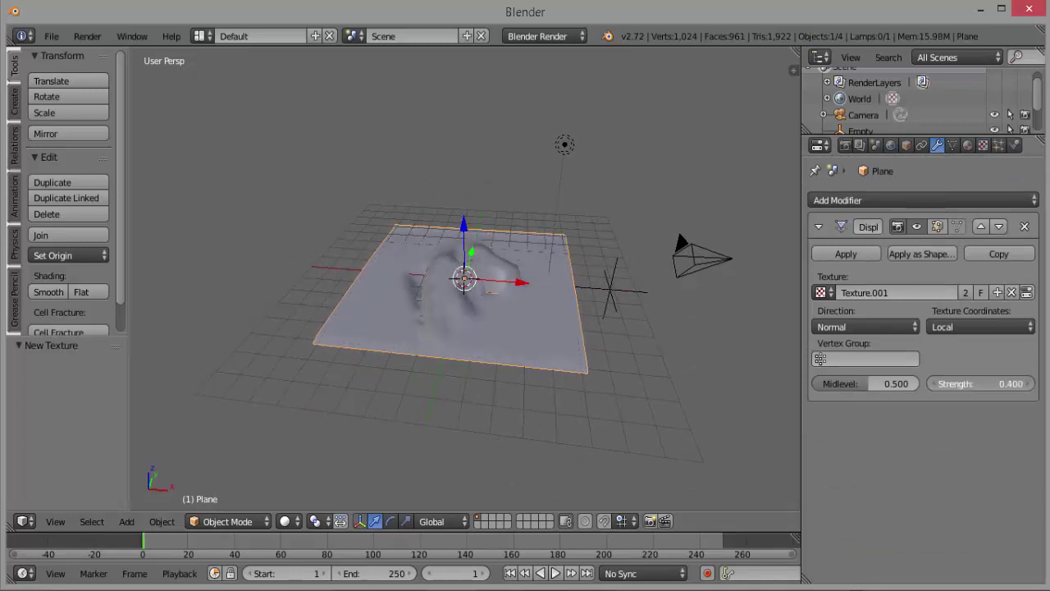
middle_click_drag(460, 370, 427, 312)
scroll(521, 403, "up", 1)
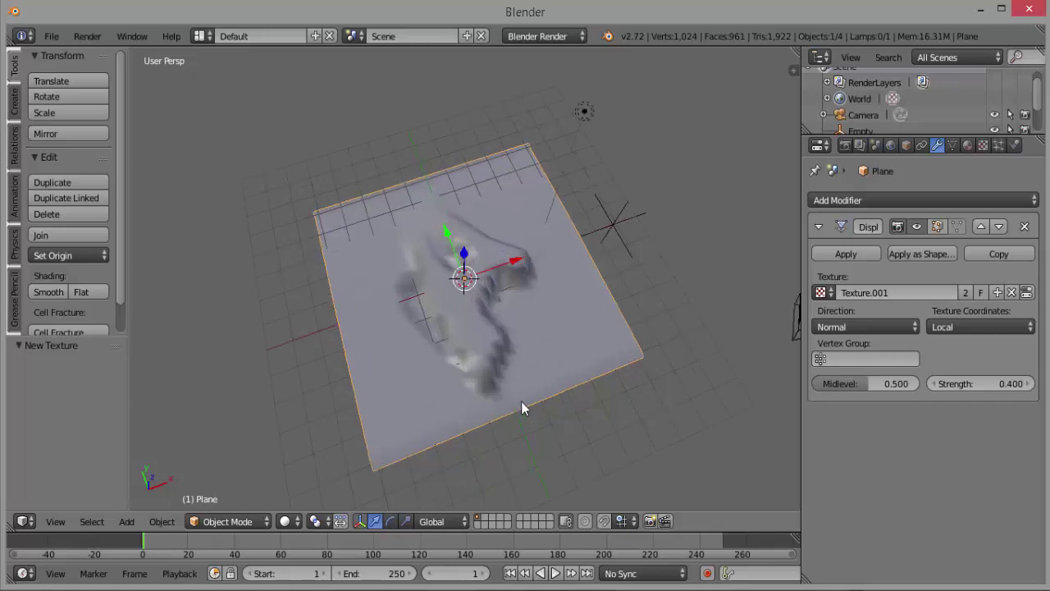
scroll(521, 404, "up", 1)
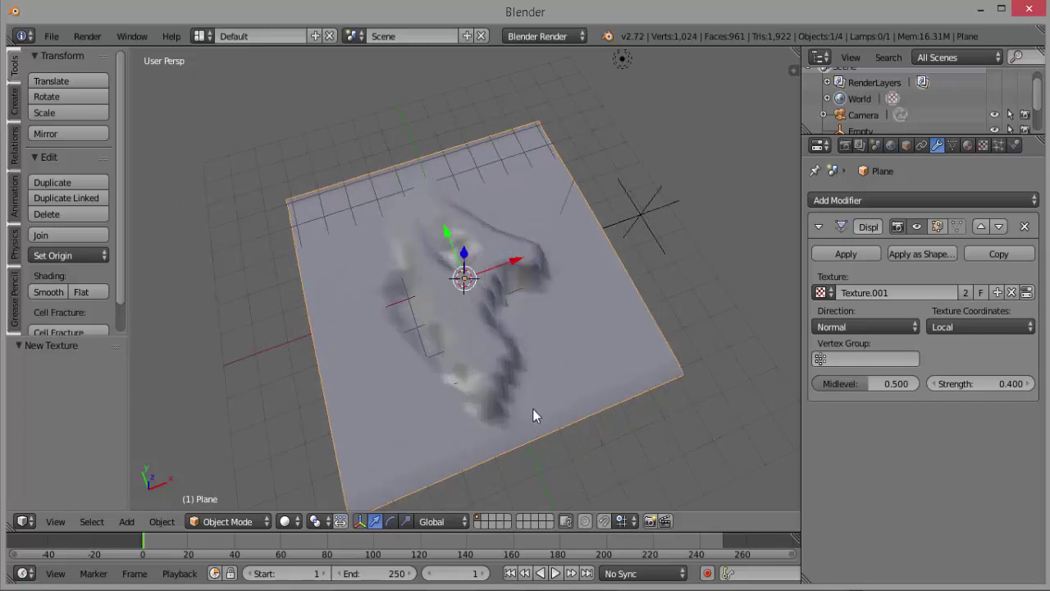
mouse_move(533, 409)
middle_mouse_down()
mouse_move(712, 350)
mouse_move(709, 378)
mouse_move(572, 429)
mouse_move(444, 446)
mouse_move(354, 398)
mouse_move(589, 371)
middle_mouse_up()
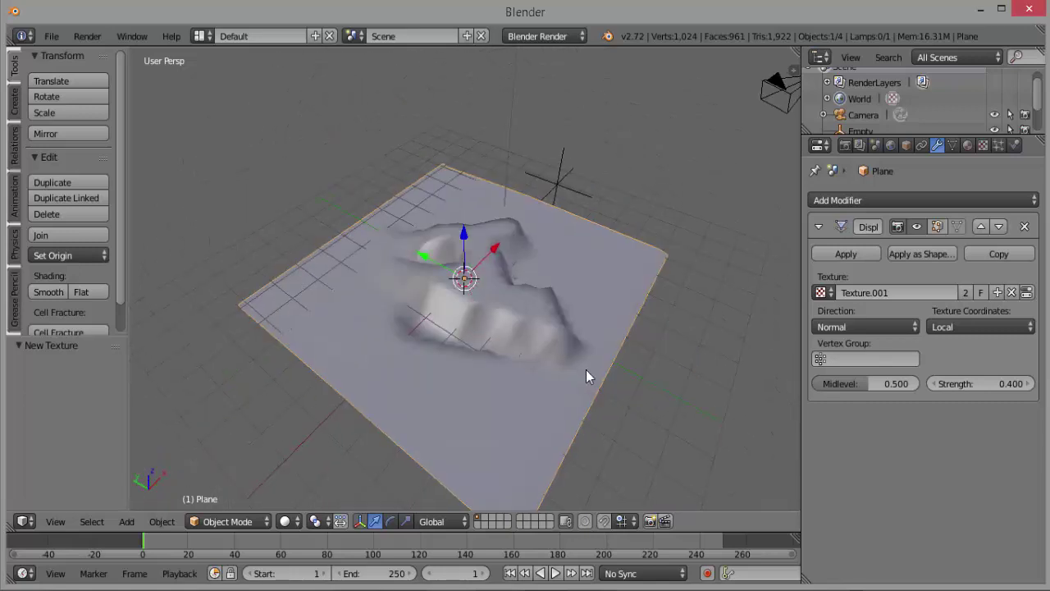
scroll(585, 369, "down", 1)
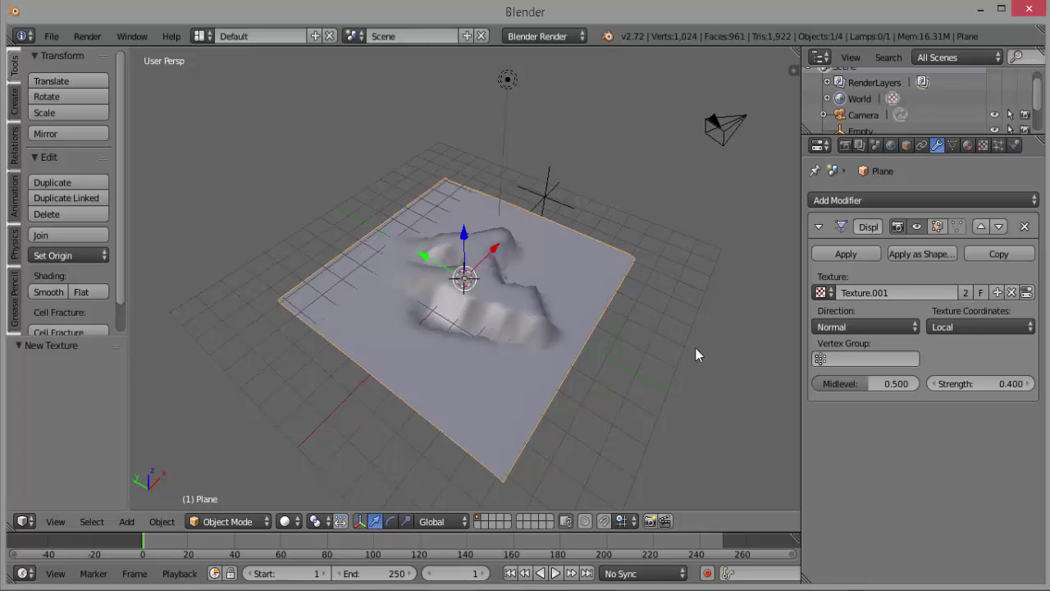
scroll(544, 312, "up", 1)
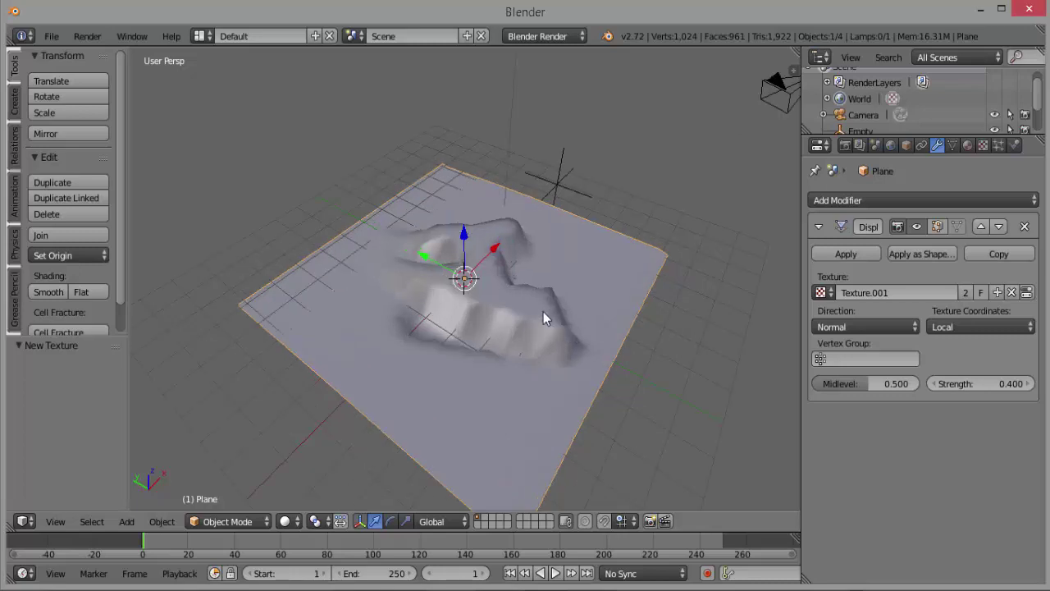
scroll(562, 336, "down", 1)
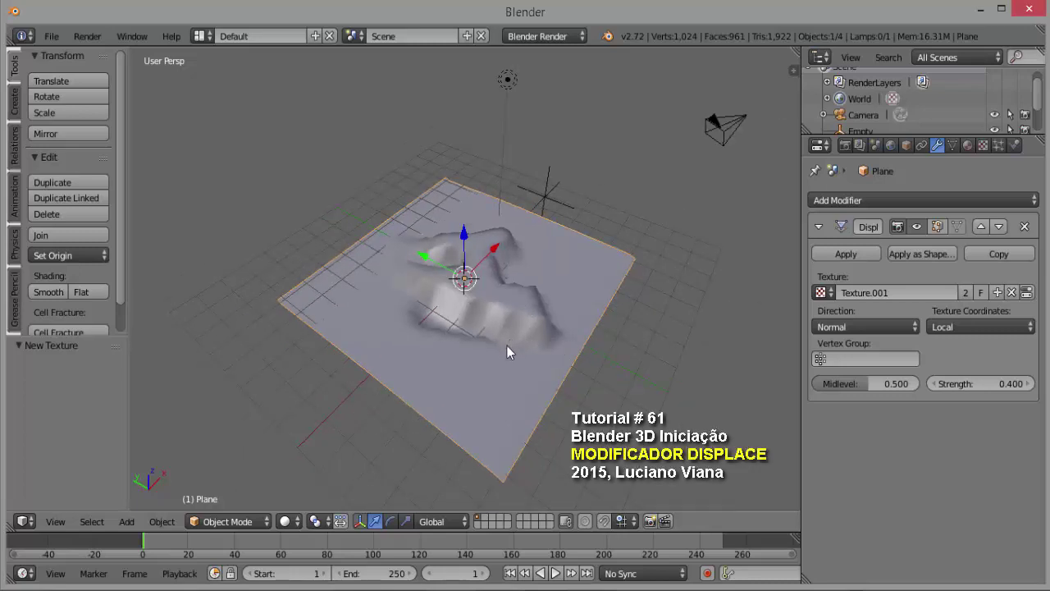
mouse_move(507, 349)
middle_mouse_down()
mouse_move(544, 347)
mouse_move(389, 353)
middle_mouse_up()
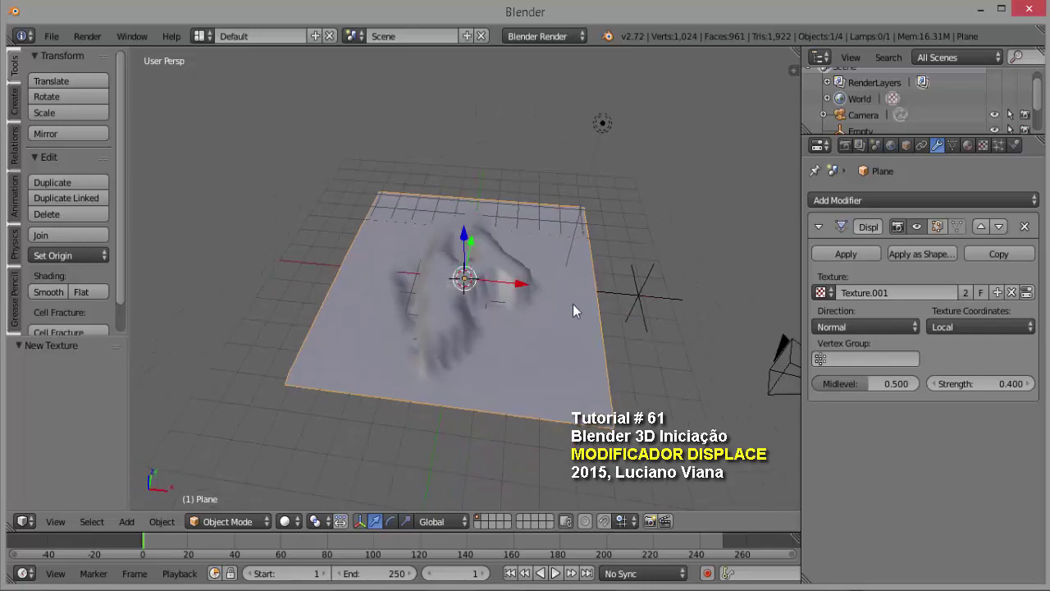
mouse_move(573, 303)
middle_mouse_down()
mouse_move(592, 311)
mouse_move(682, 299)
mouse_move(542, 342)
mouse_move(550, 357)
middle_mouse_up()
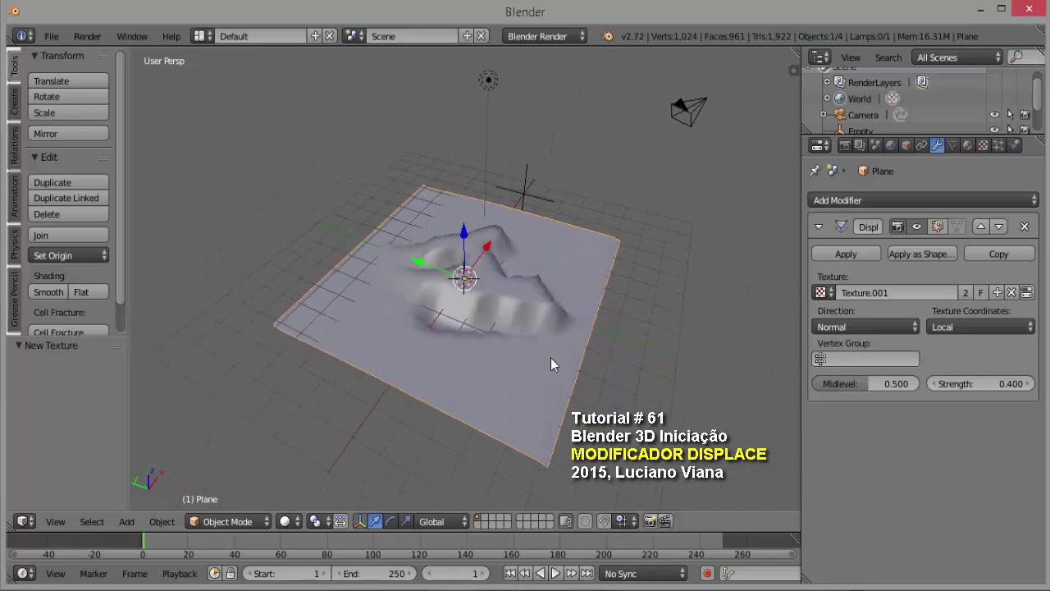